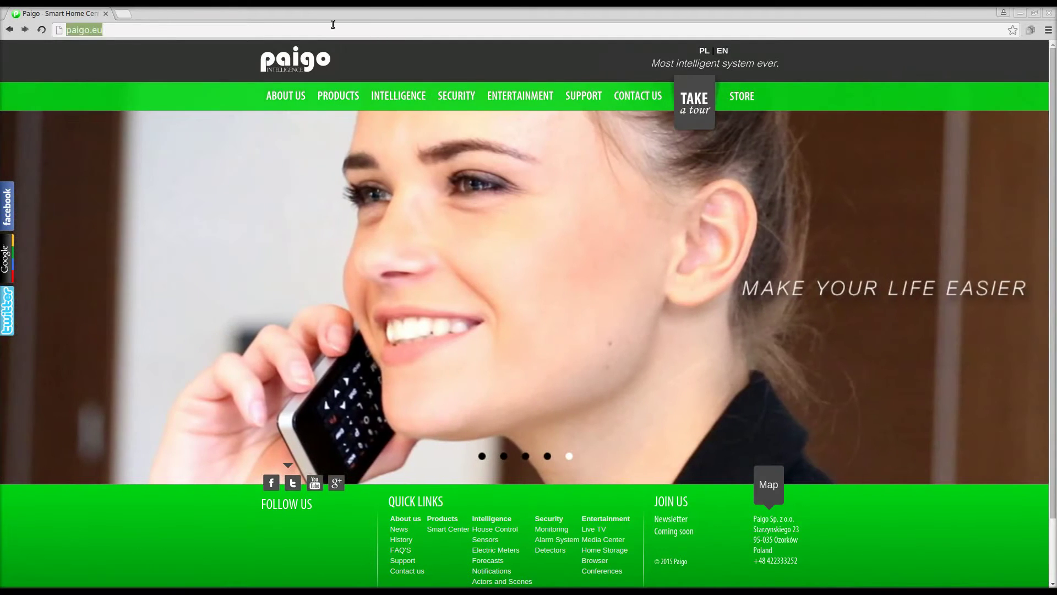
# Open 192.168.0.30:8080 and log in as admin with the account password.
pyautogui.write('192.168.0.30:8080')
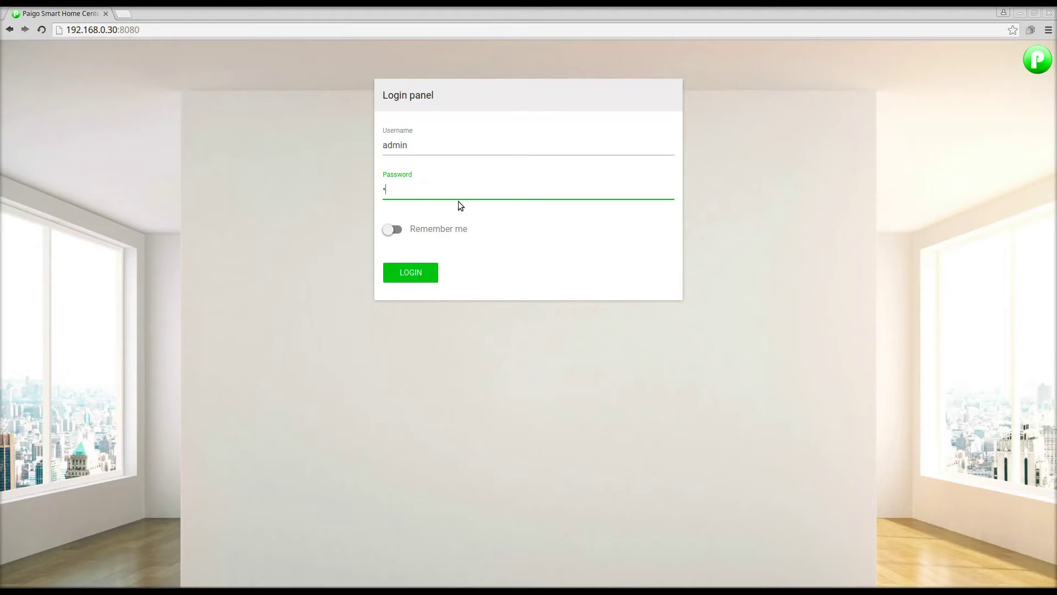
pyautogui.press('Return')
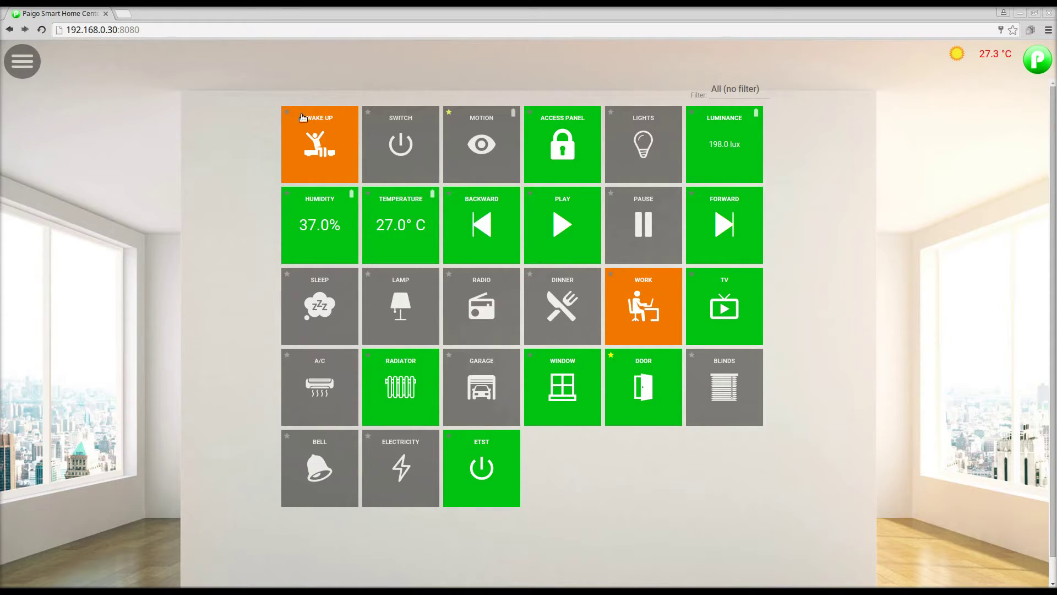
# Go to the Desktop page of the smart home controller.
pyautogui.click(302, 118)
pyautogui.click(25, 69)
pyautogui.click(26, 97)
# Toggle the Switch tile twice and move it between the Access Panel and Lights tiles.
pyautogui.click(397, 151)
pyautogui.click(397, 151)
pyautogui.moveTo(413, 148); pyautogui.dragTo(510, 149)
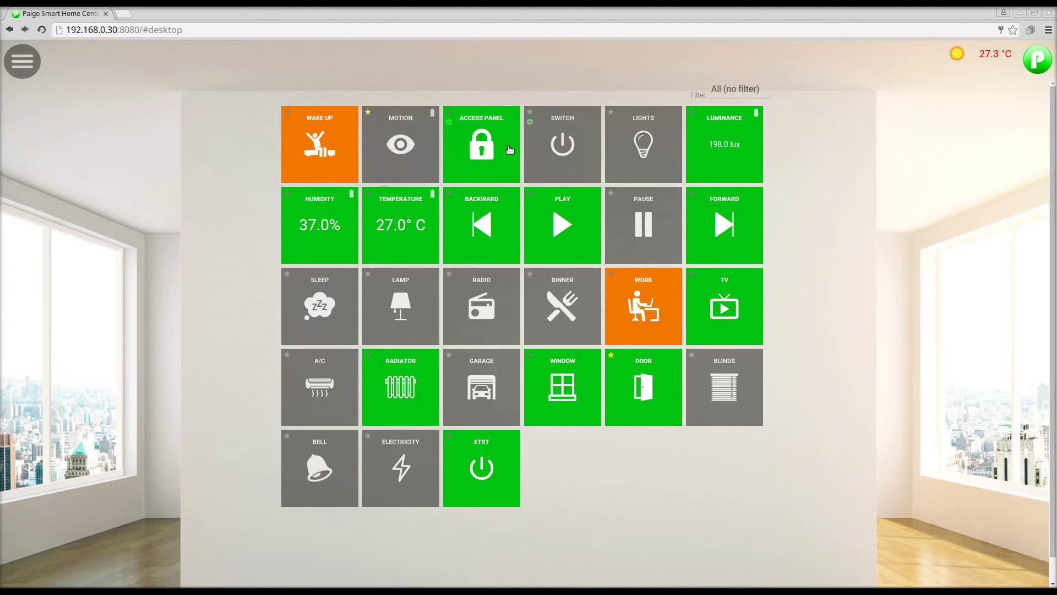
# Open the Switch tile's edit settings, browse the available icons and close the settings without saving.
pyautogui.click(530, 123)
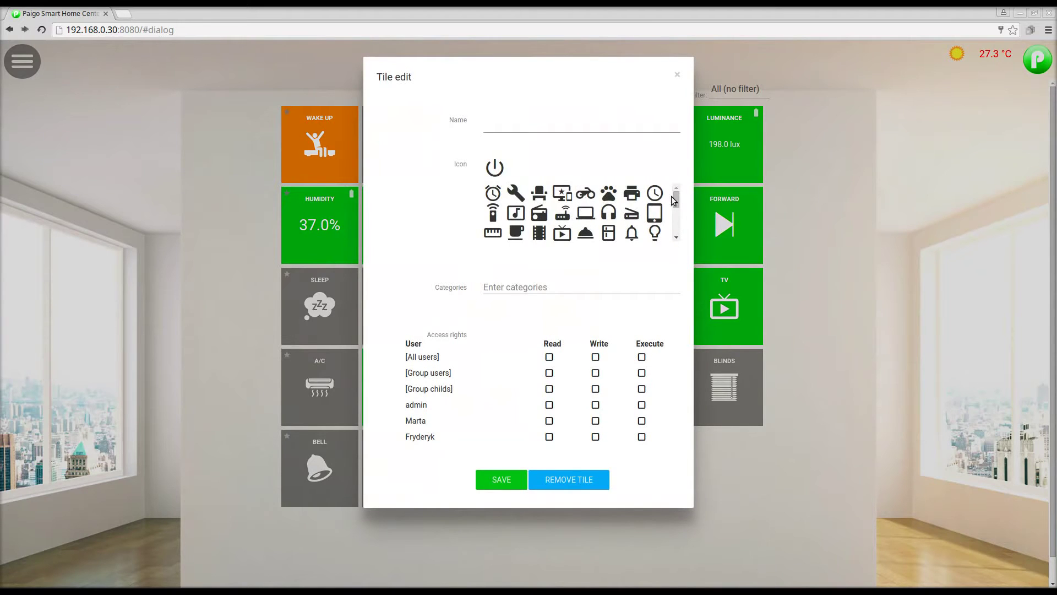
pyautogui.scroll(-2, 674, 199)
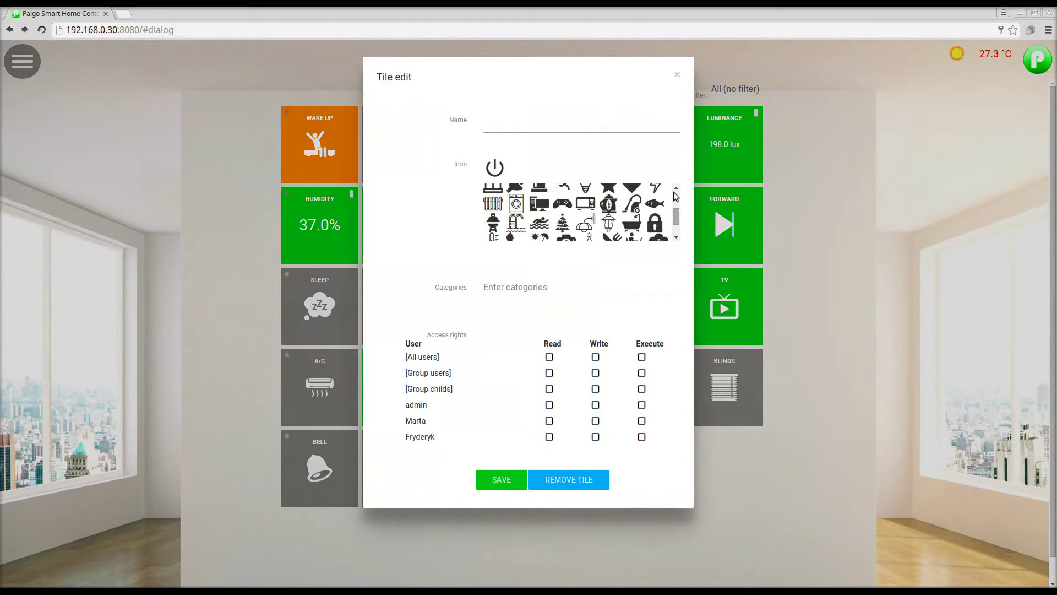
pyautogui.click(676, 78)
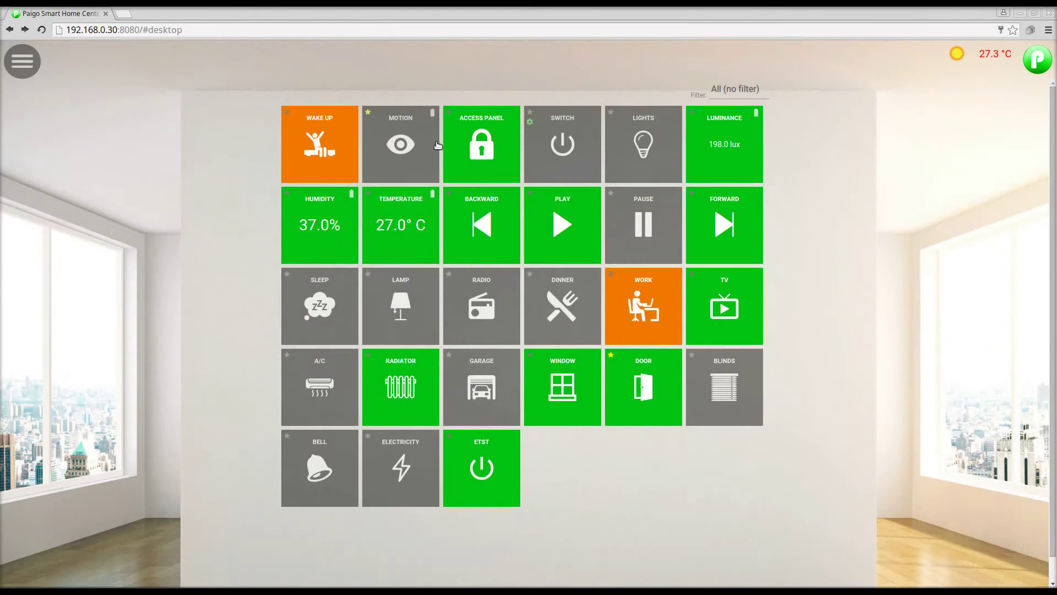
# Expand the Motion tile to show its sensor readings and open the list of desktop filters.
pyautogui.click(433, 145)
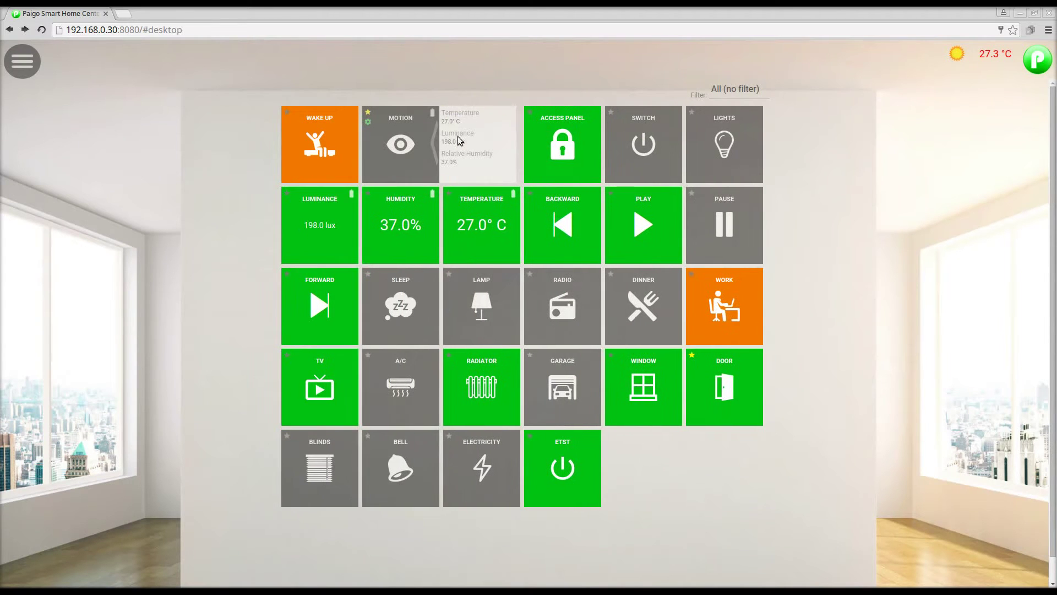
pyautogui.click(368, 113)
pyautogui.click(730, 92)
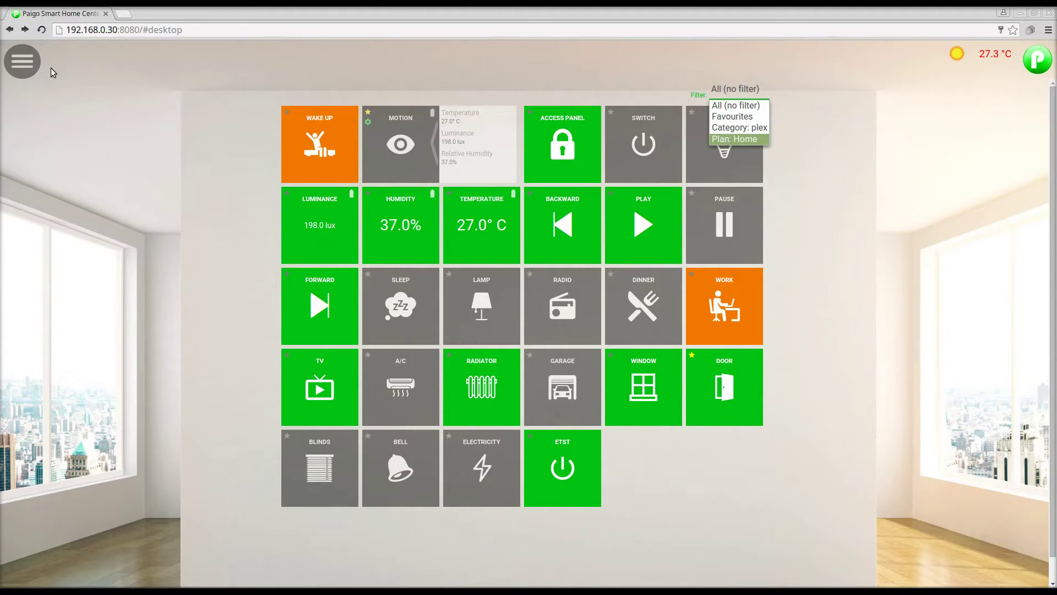
# On the Devices page, select the Lights device and examine its main settings, association groups and device values.
pyautogui.click(32, 67)
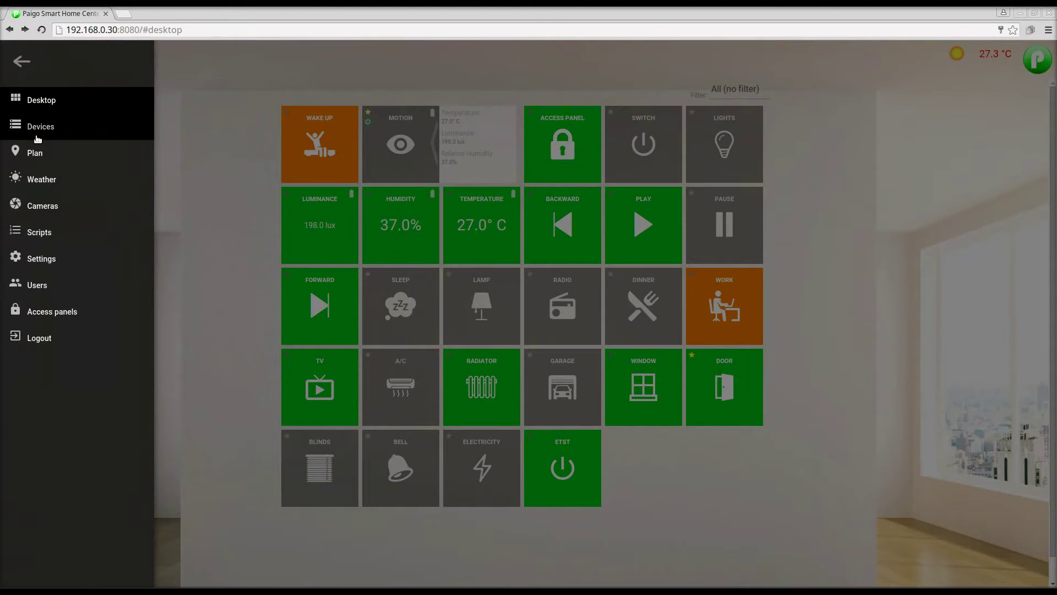
pyautogui.click(33, 128)
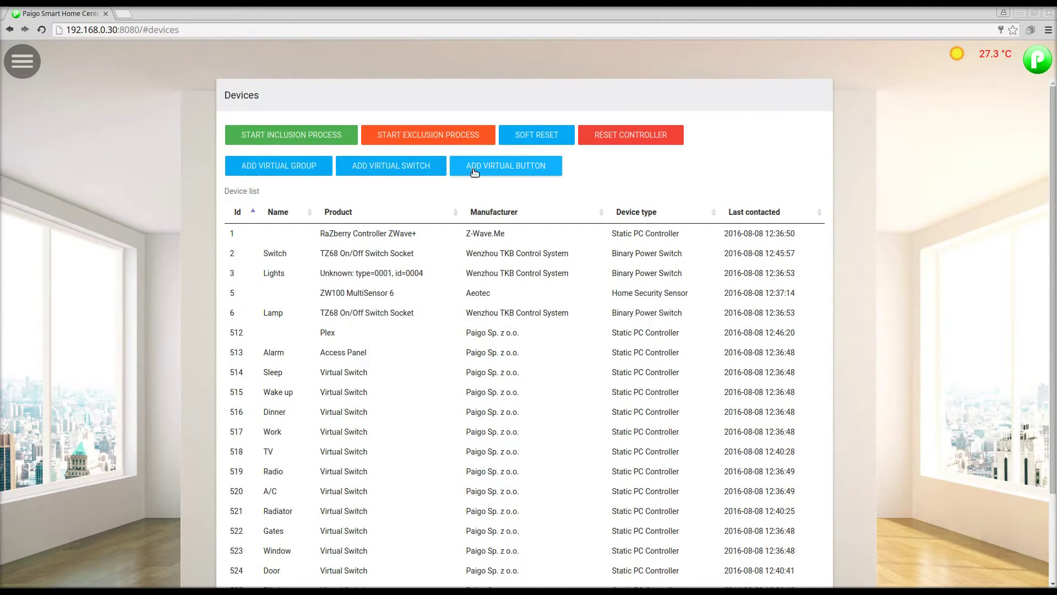
pyautogui.click(350, 272)
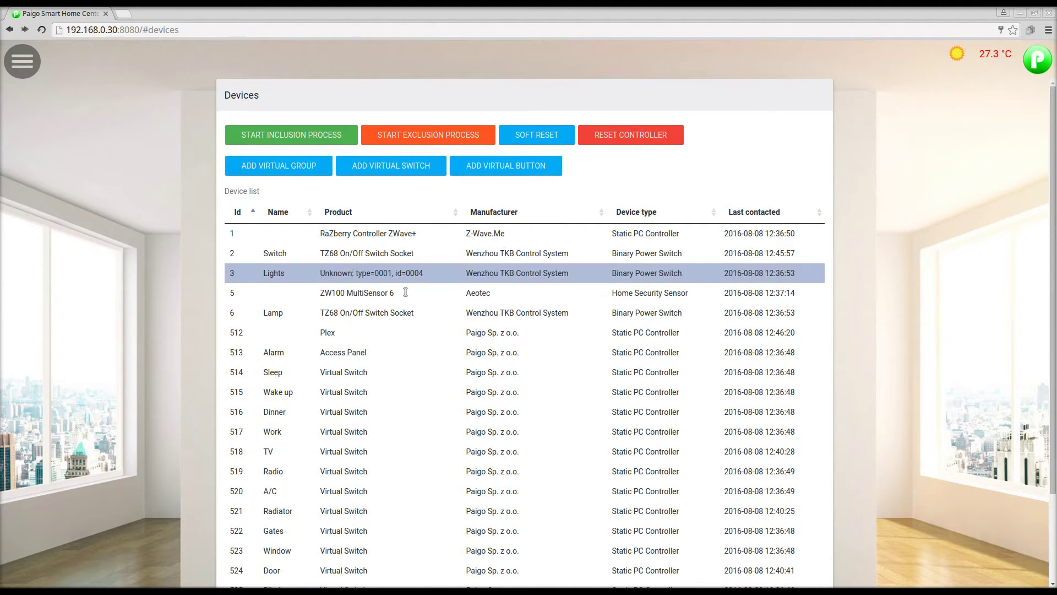
pyautogui.scroll(-8, 453, 379)
pyautogui.scroll(-12, 451, 378)
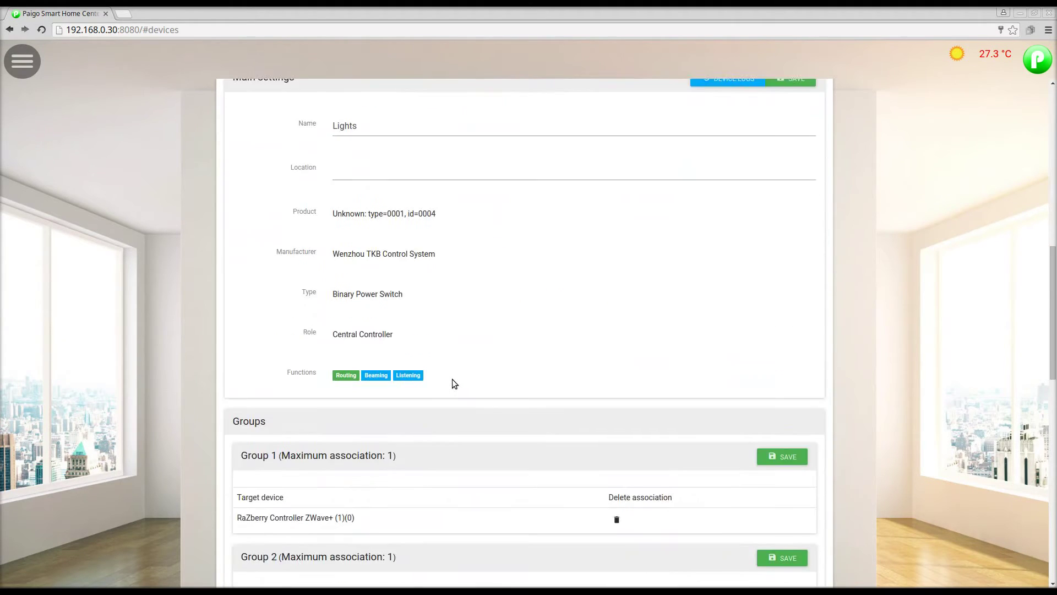
pyautogui.scroll(-5, 452, 377)
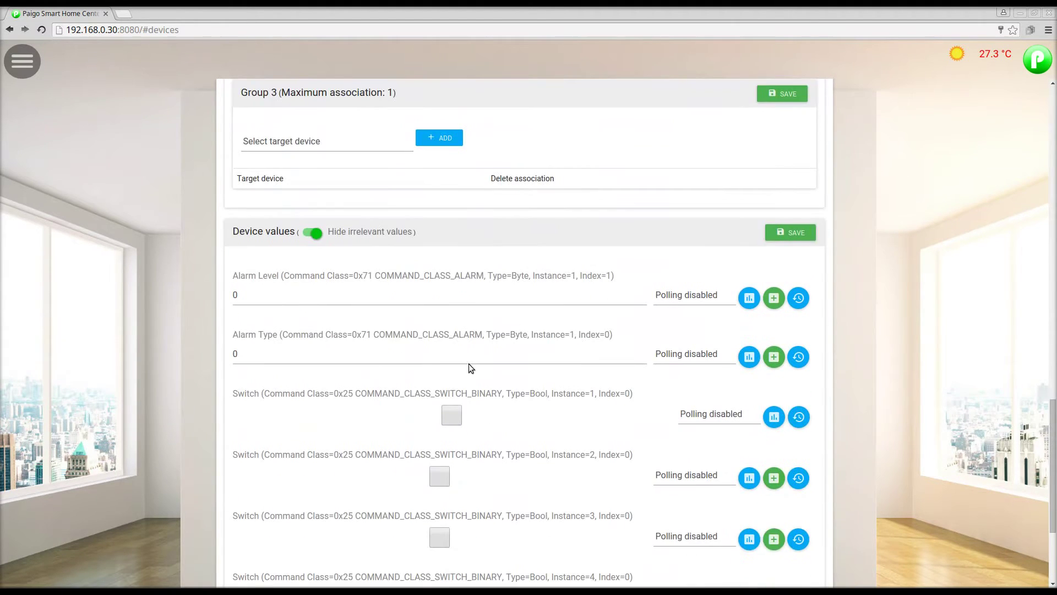
pyautogui.scroll(-1, 605, 261)
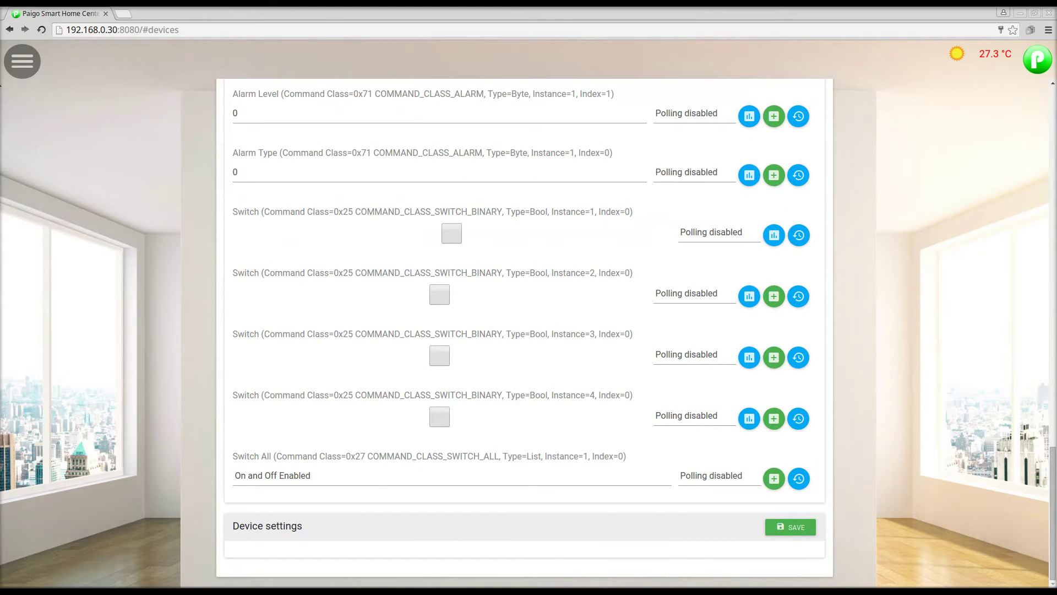
# Open the Home floor plan and bring the whole apartment into view.
pyautogui.click(22, 61)
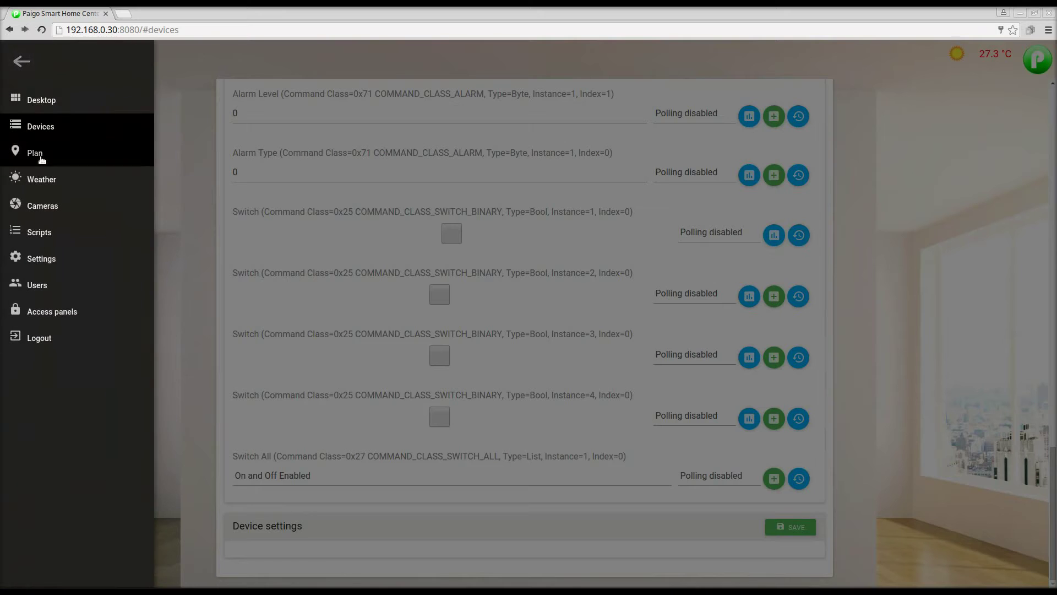
pyautogui.click(42, 157)
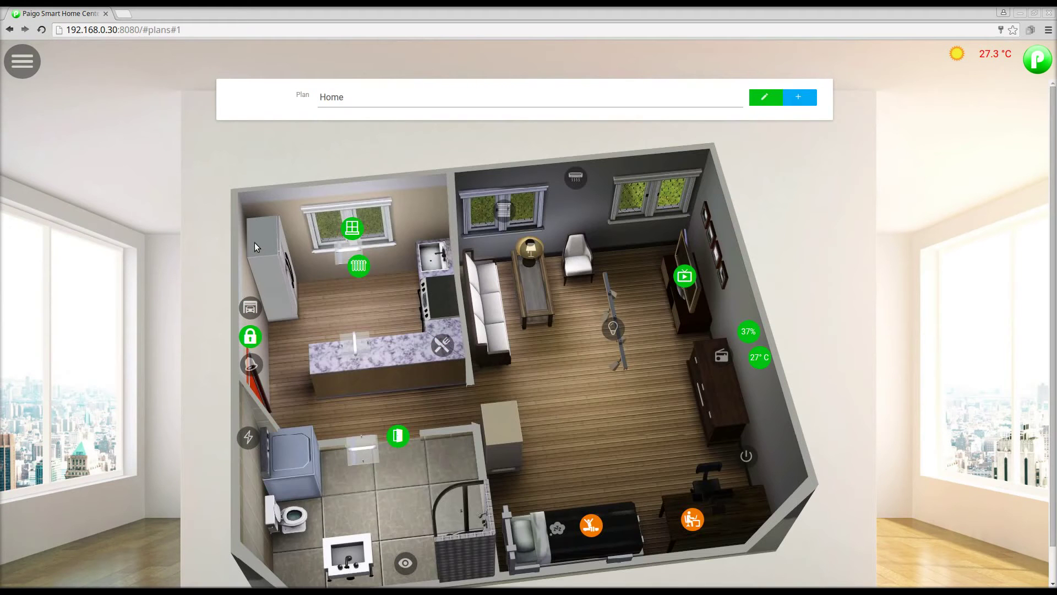
pyautogui.scroll(-1, 191, 225)
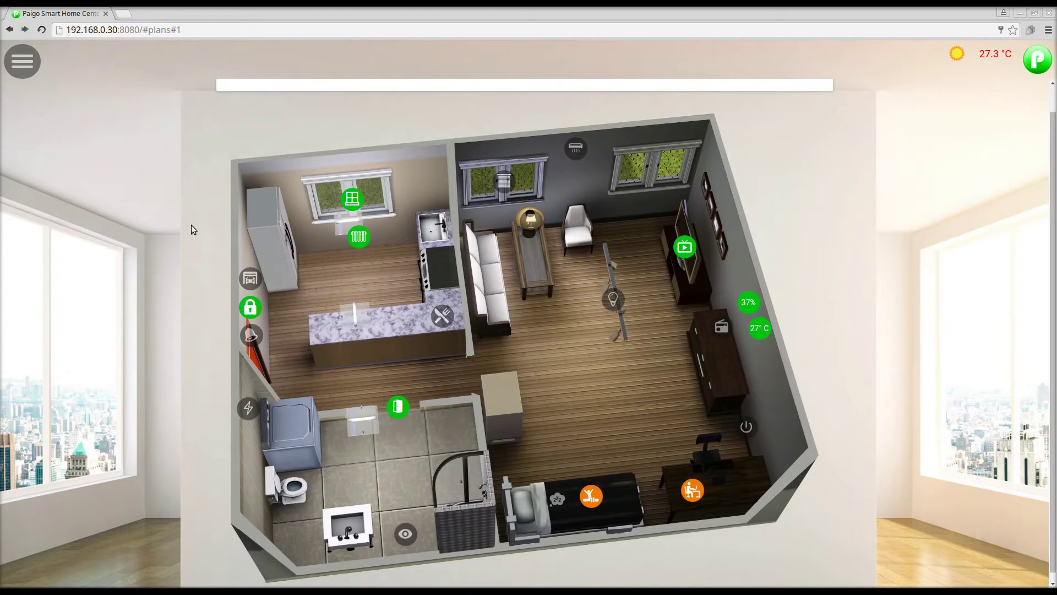
# Toggle the kitchen radiator and the living room light on the floor plan, switching each one back.
pyautogui.click(358, 239)
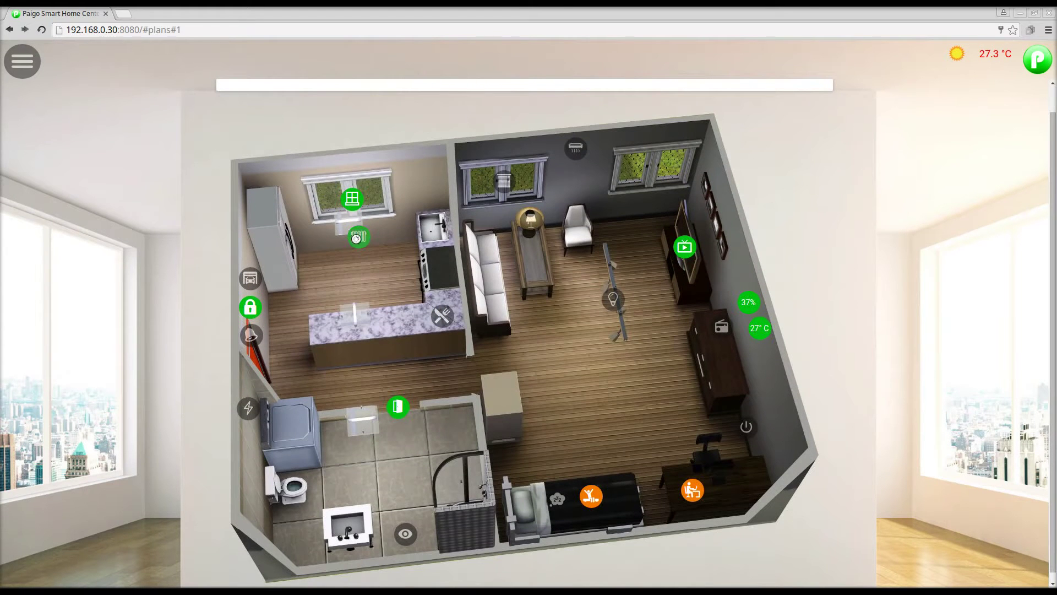
pyautogui.click(358, 238)
pyautogui.click(612, 299)
pyautogui.click(613, 299)
# Check the humidity and temperature sensor readings on the floor plan and dismiss them.
pyautogui.click(743, 308)
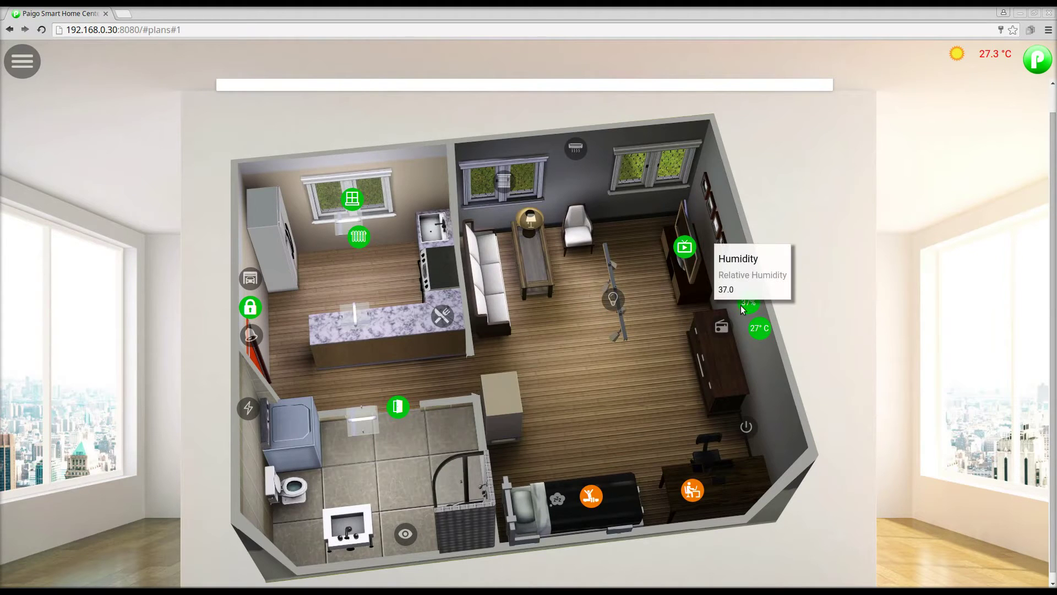
pyautogui.click(763, 331)
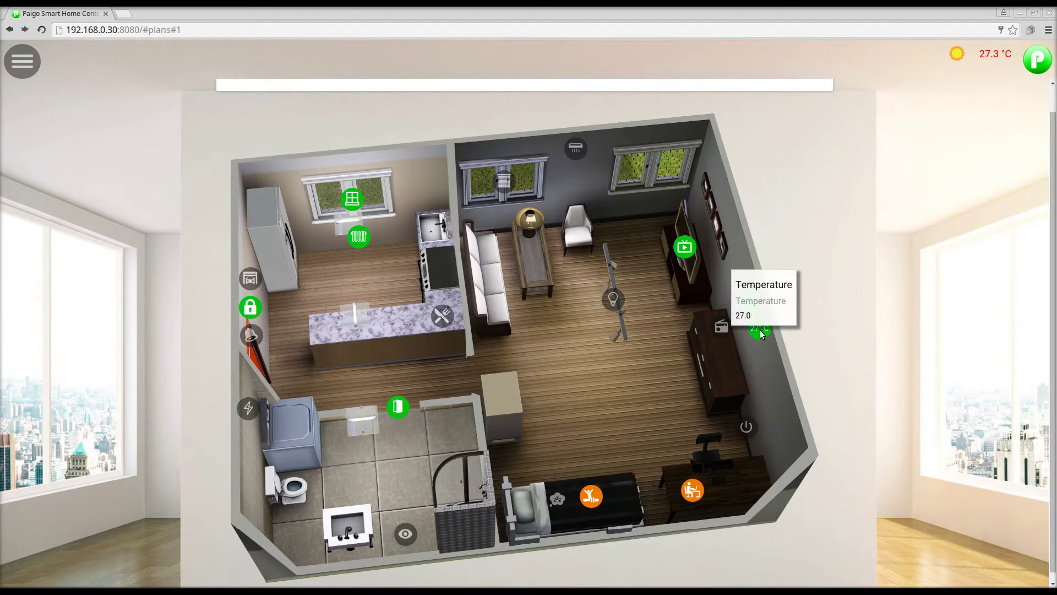
pyautogui.click(628, 339)
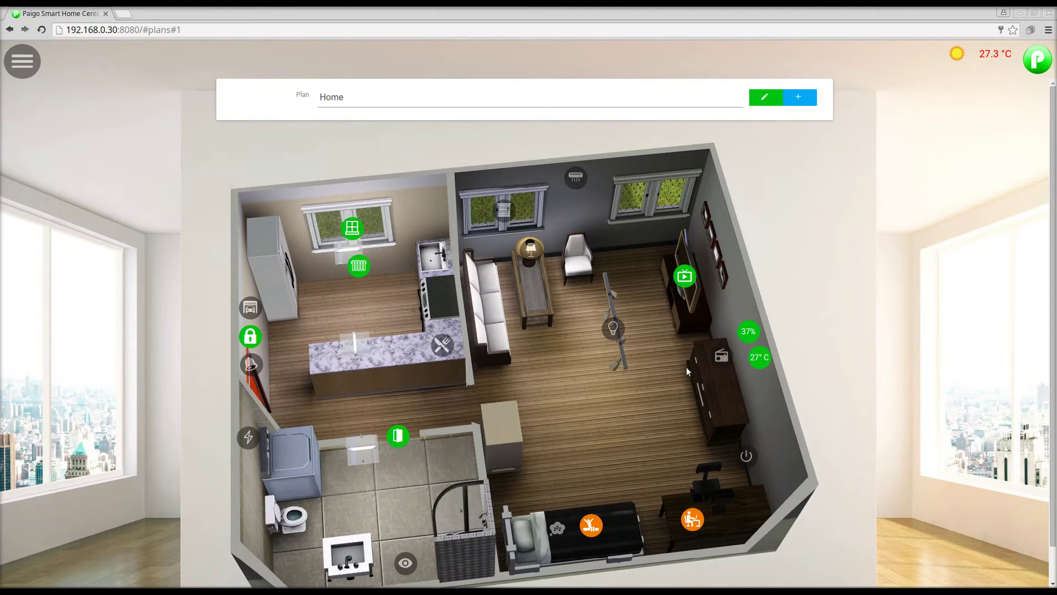
# Open the Home plan for editing, review its graphics, areas, devices and access rights, and close it without saving.
pyautogui.click(761, 98)
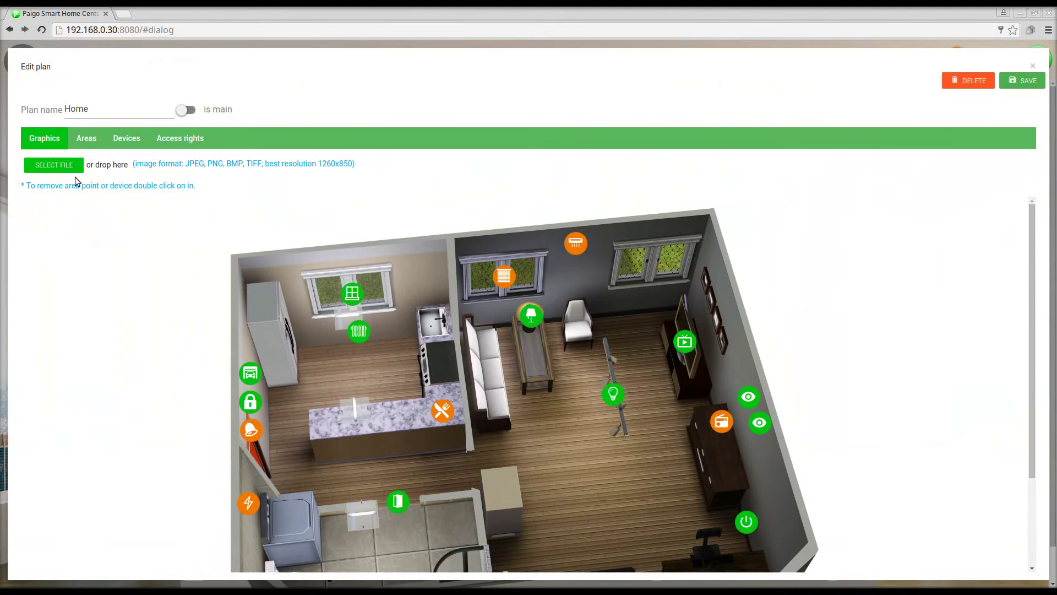
pyautogui.click(92, 143)
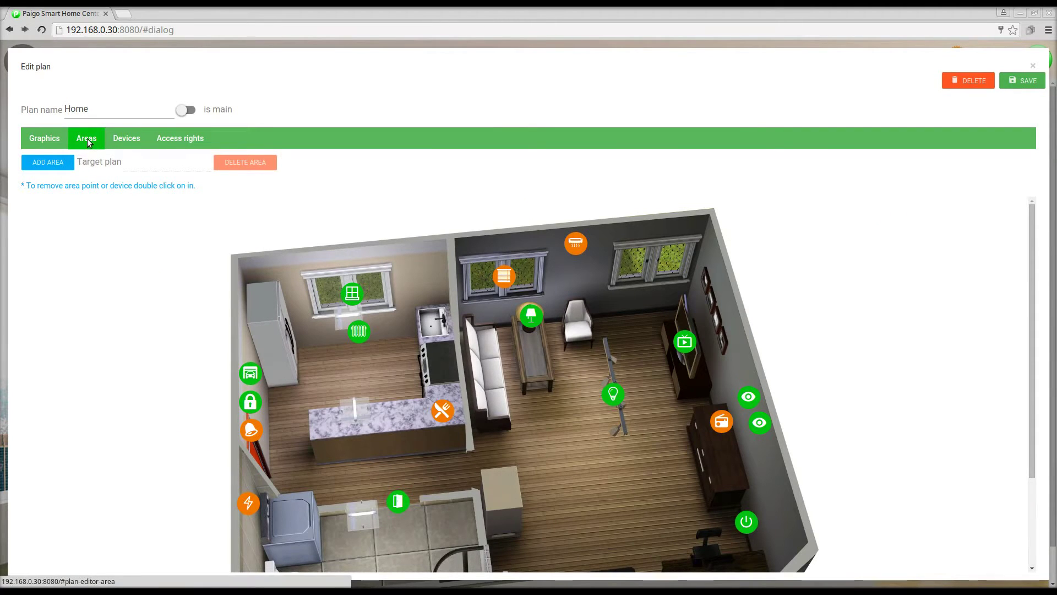
pyautogui.click(129, 140)
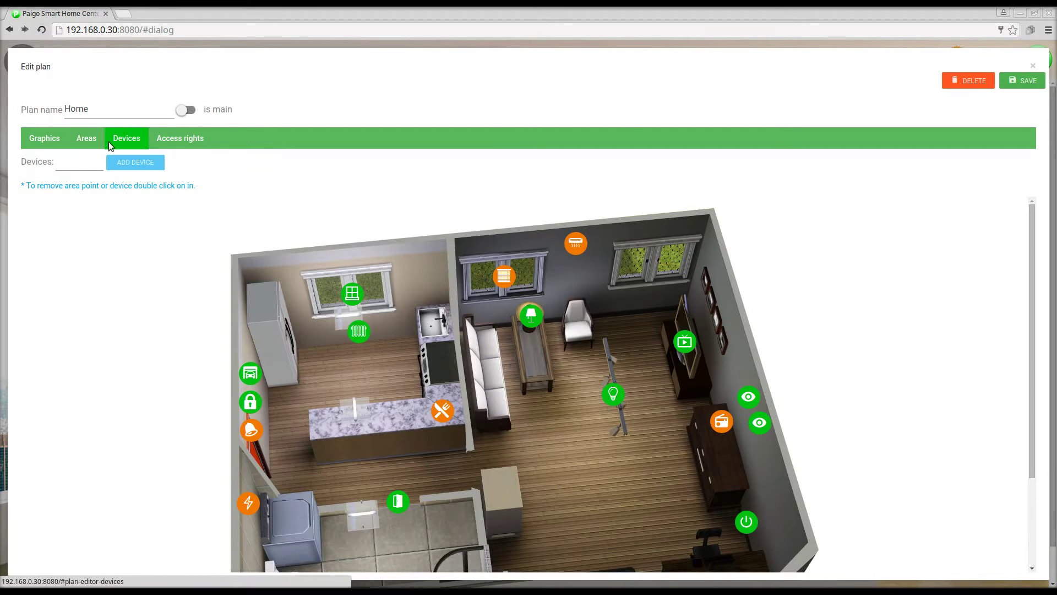
pyautogui.click(80, 165)
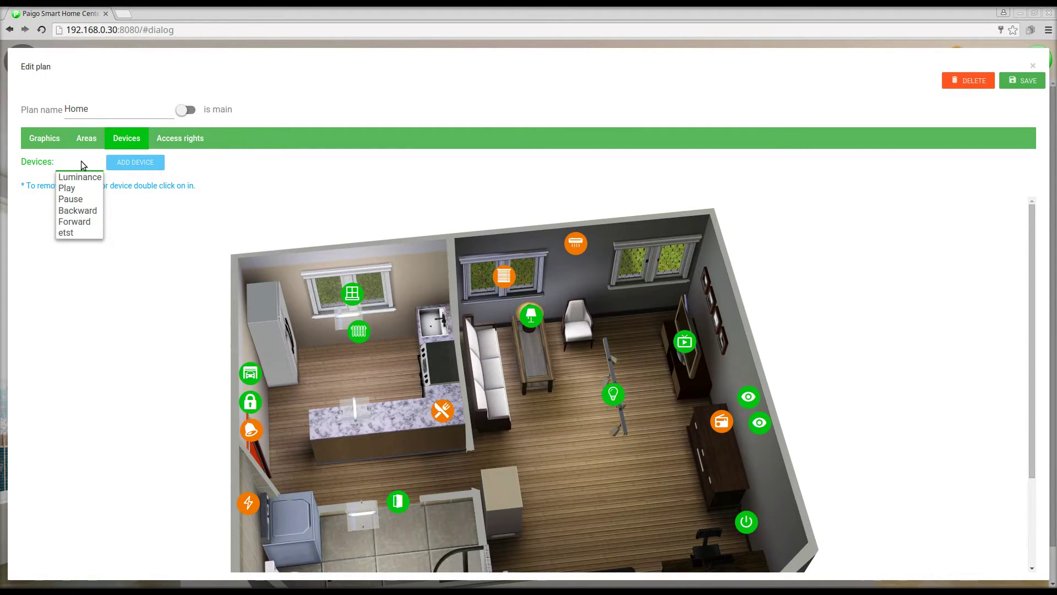
pyautogui.click(81, 161)
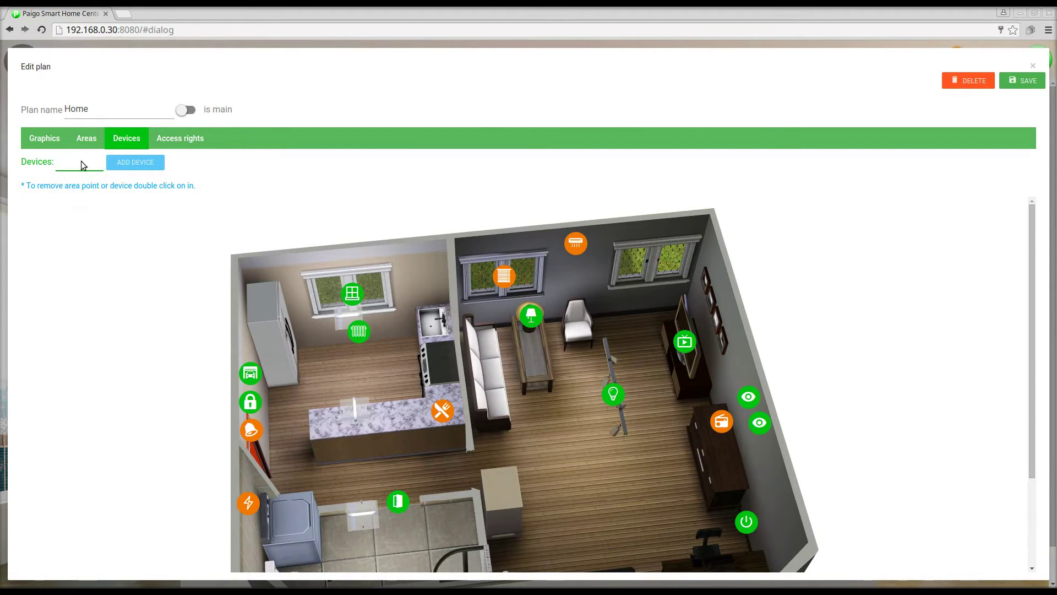
pyautogui.click(170, 140)
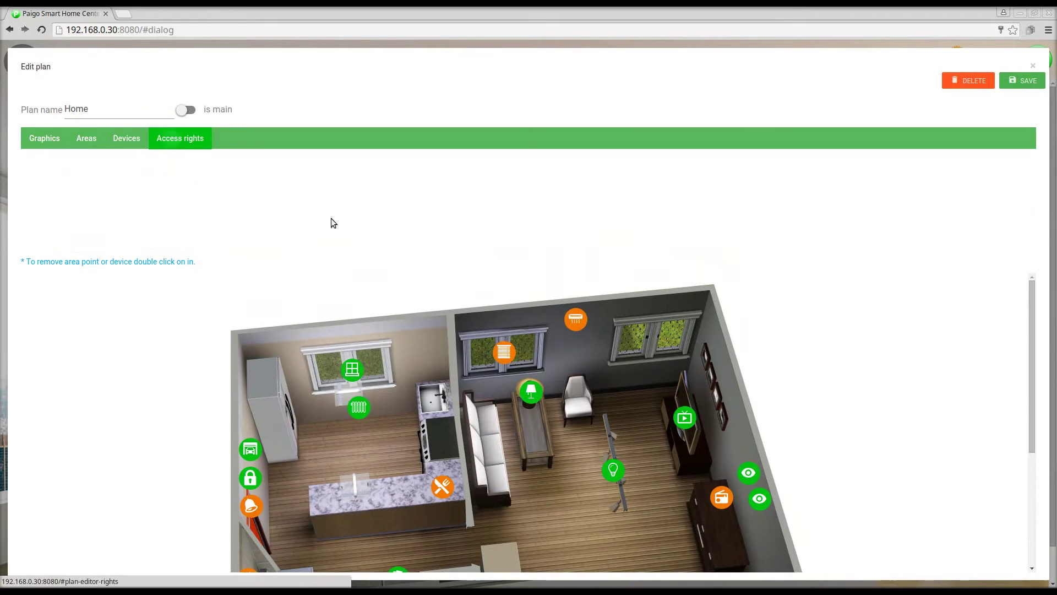
pyautogui.click(1035, 66)
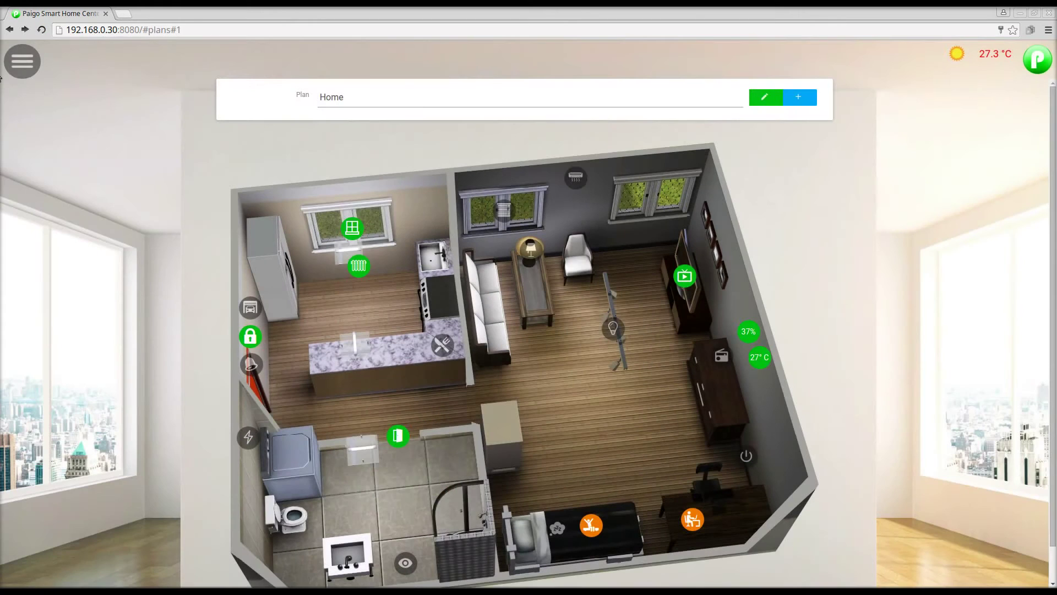
# View the current conditions on the Weather page and open the Cameras page.
pyautogui.click(24, 72)
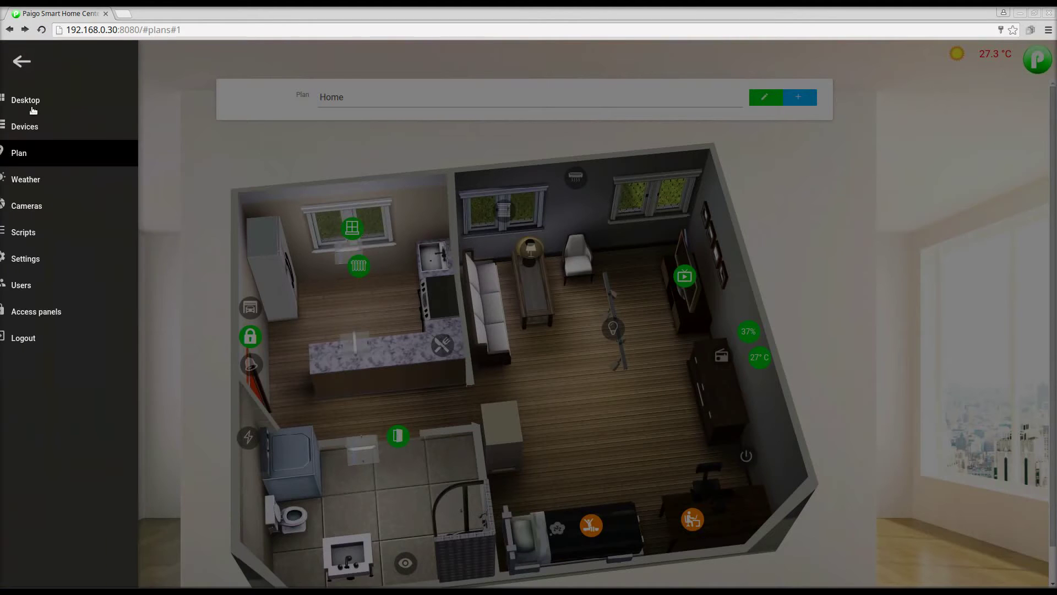
pyautogui.click(41, 175)
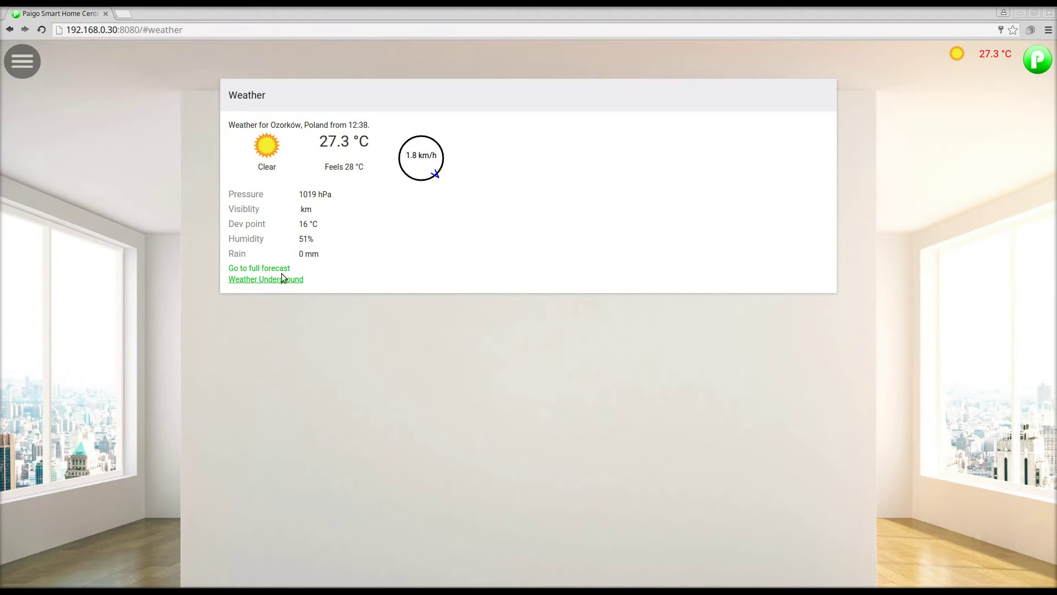
pyautogui.click(28, 69)
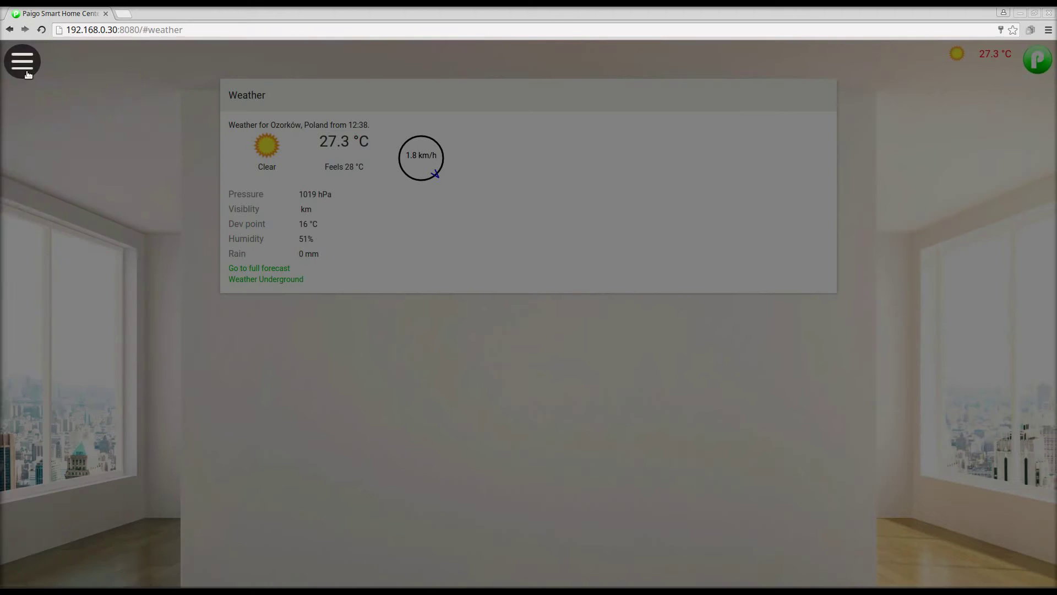
pyautogui.click(33, 207)
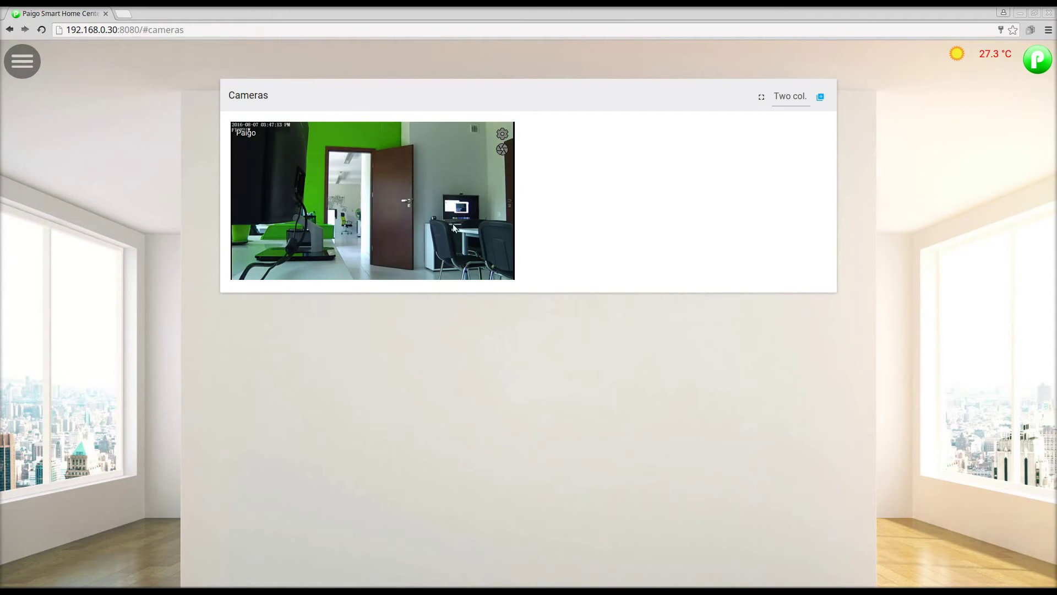
# Review the blank form for adding a camera, close it, and show the column layout options of the Cameras page.
pyautogui.click(820, 97)
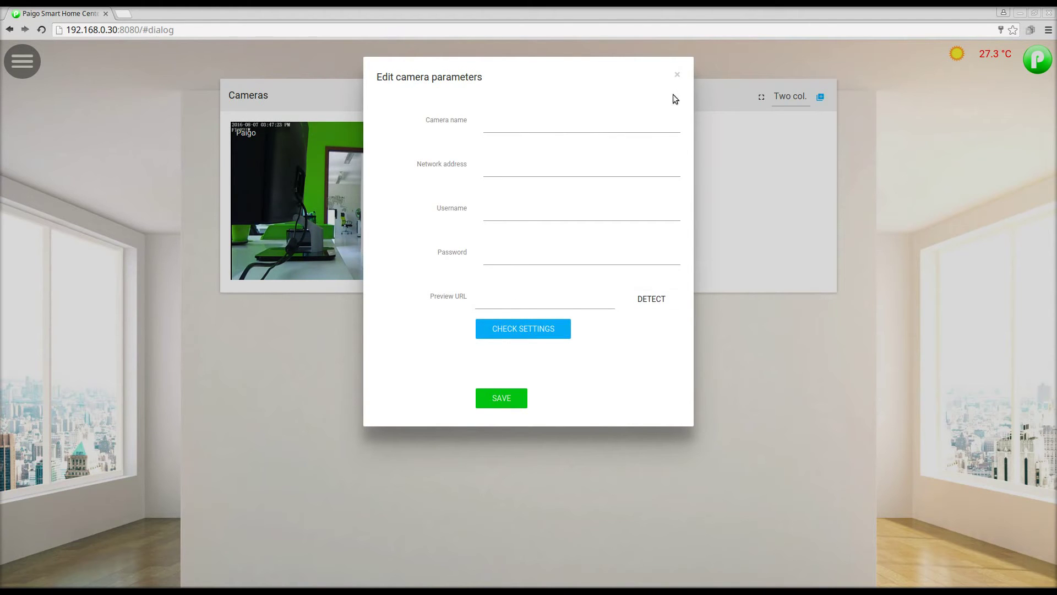
pyautogui.click(678, 76)
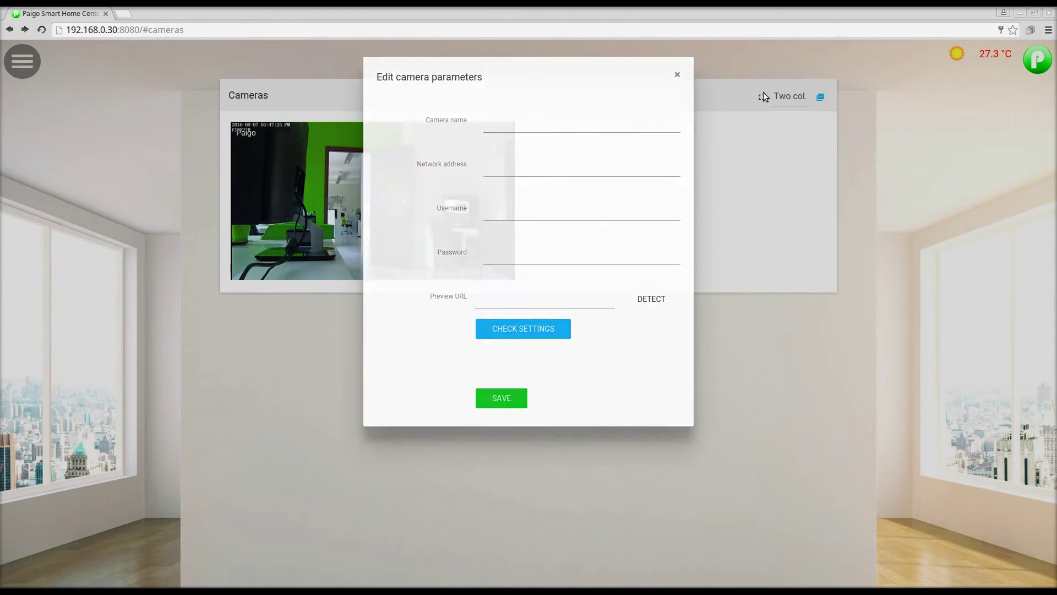
pyautogui.click(780, 97)
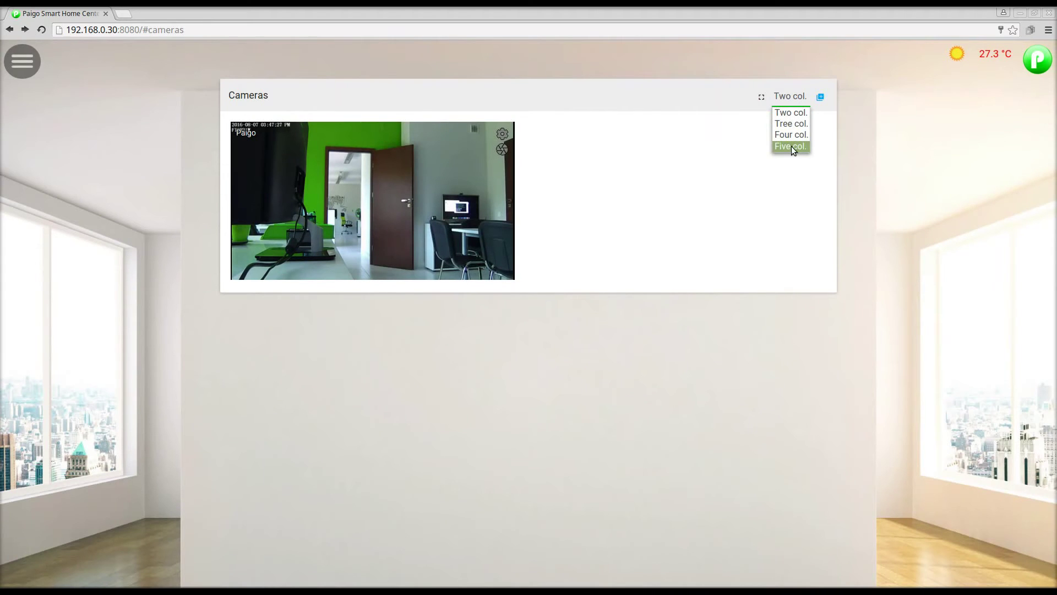
# Dismiss the column layout options, view the camera preview in full screen, and return to the normal page.
pyautogui.click(761, 98)
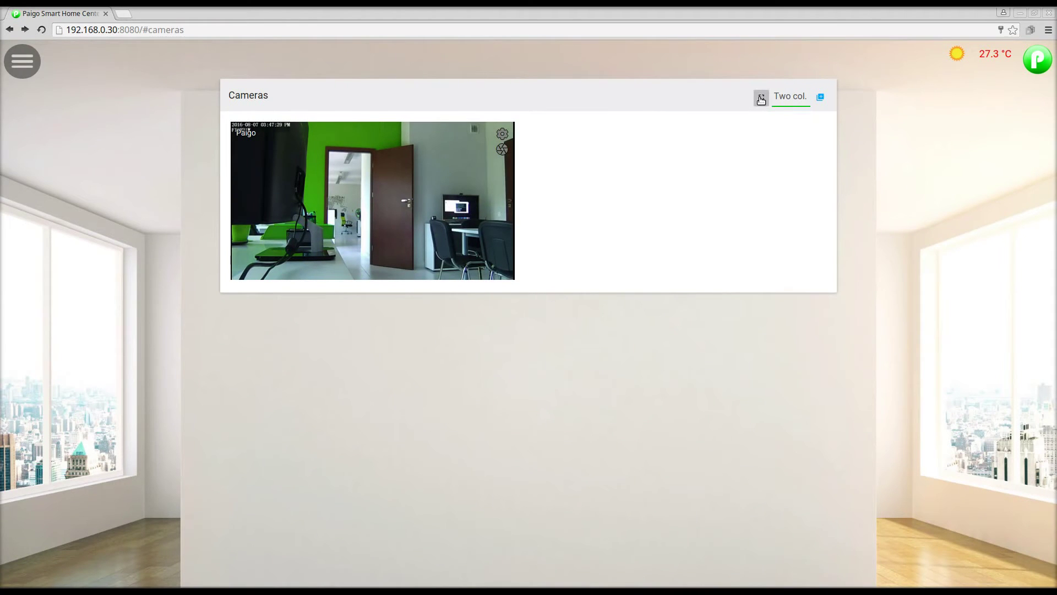
pyautogui.click(761, 99)
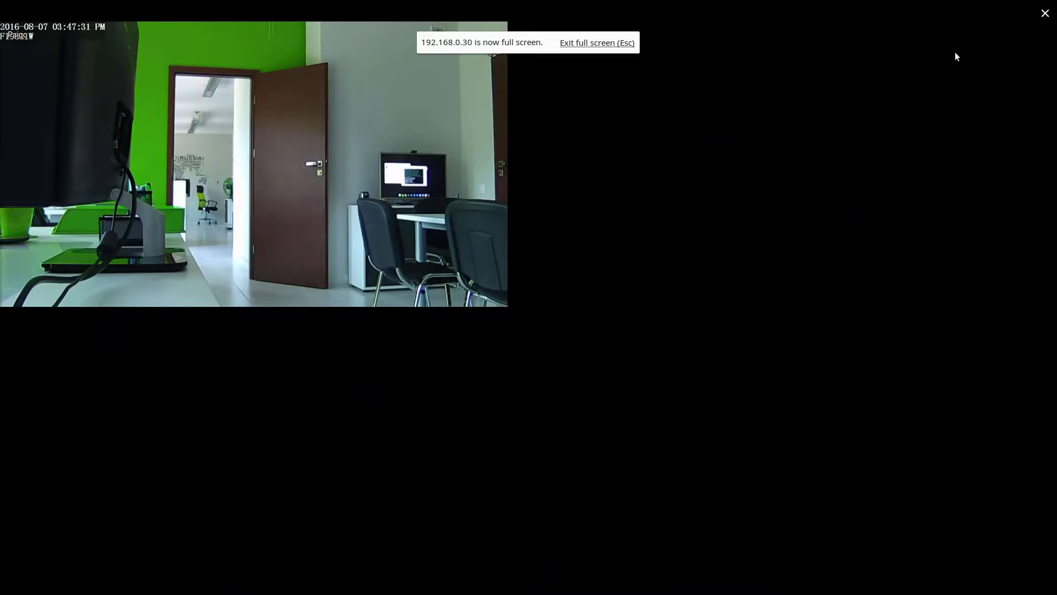
pyautogui.press('Escape')
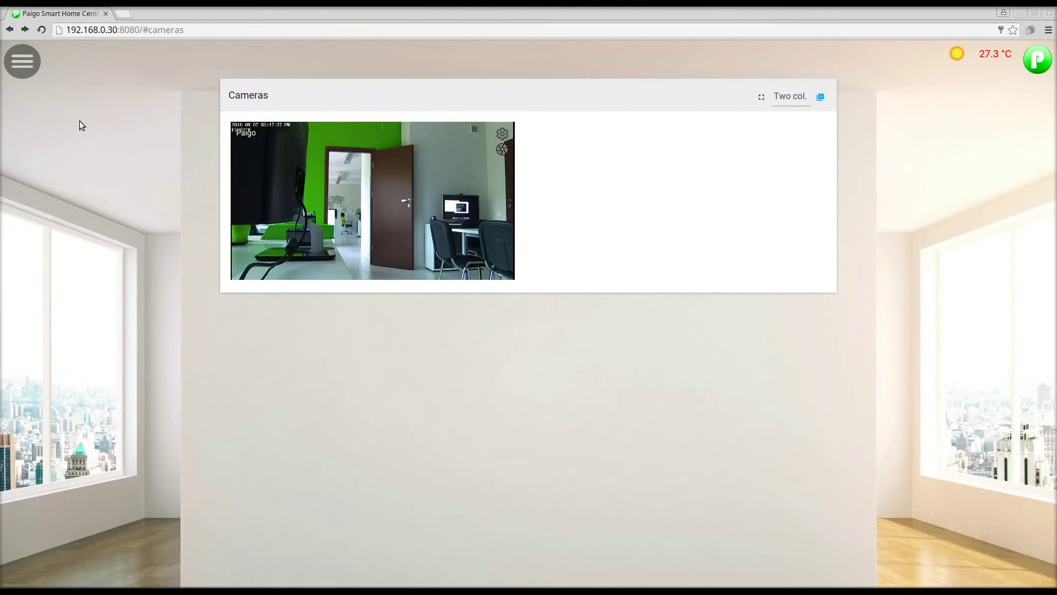
# Go to the Scripts page, select the "test" script, and open its code for editing.
pyautogui.click(23, 62)
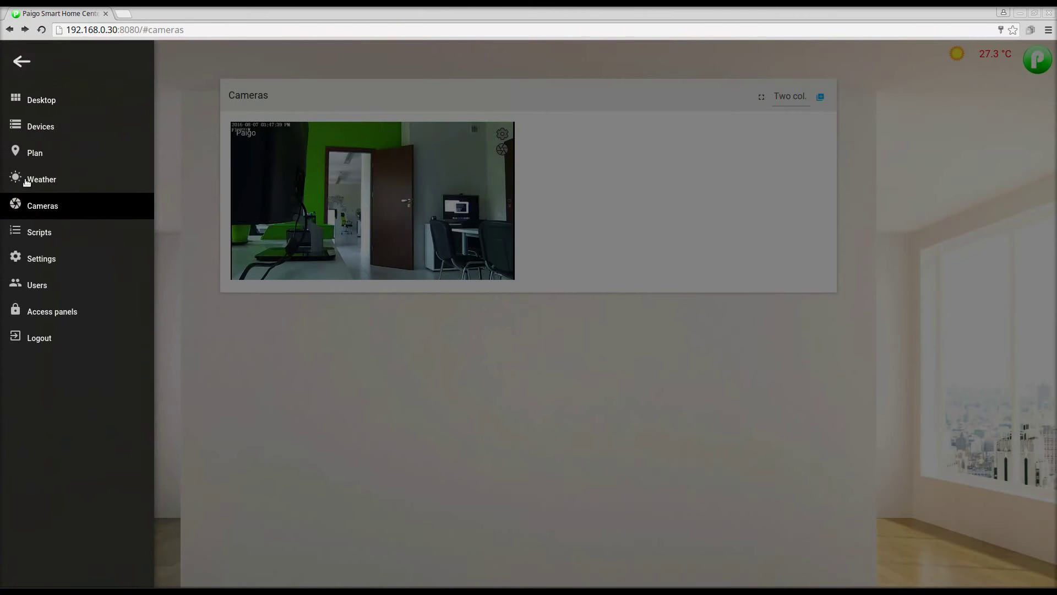
pyautogui.click(40, 244)
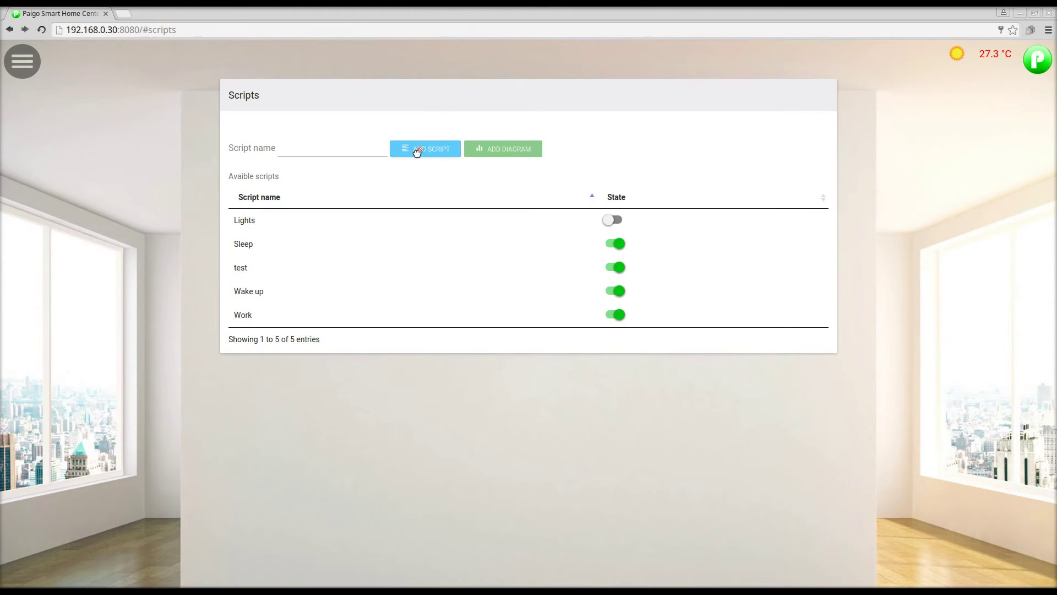
pyautogui.click(240, 268)
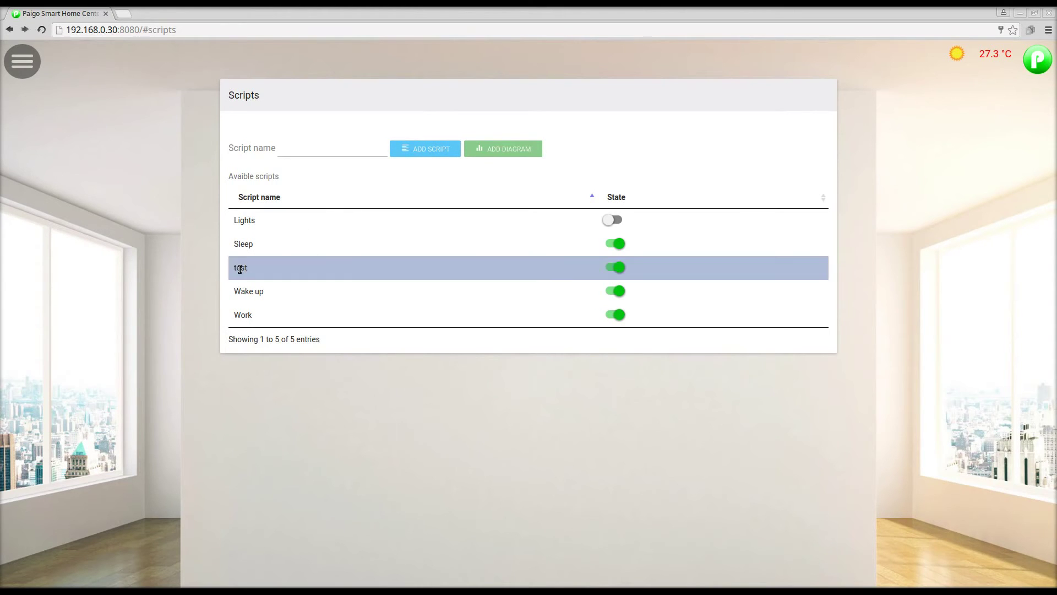
pyautogui.scroll(-3, 326, 281)
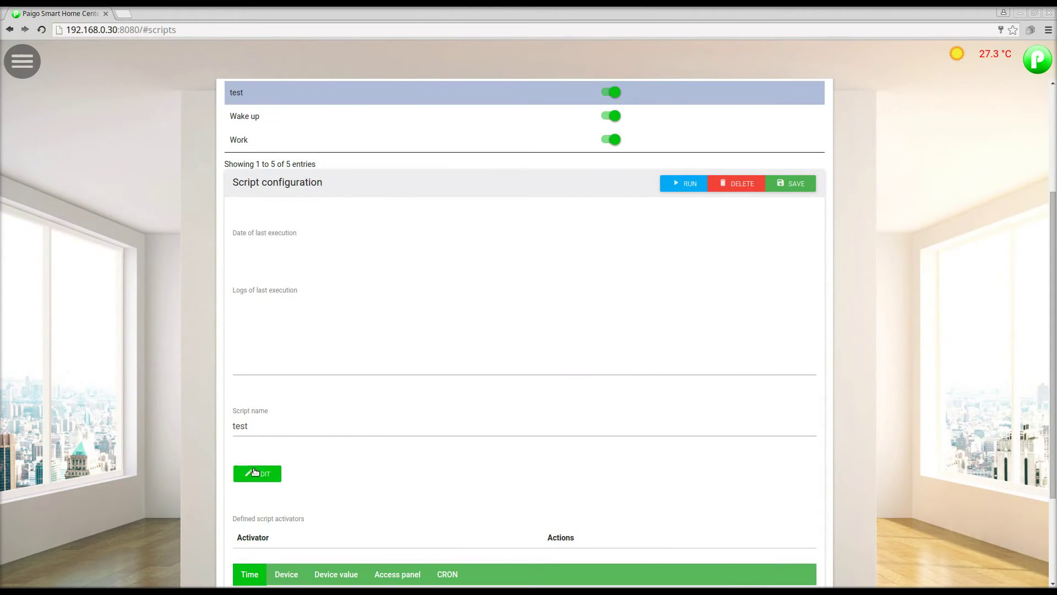
pyautogui.click(254, 472)
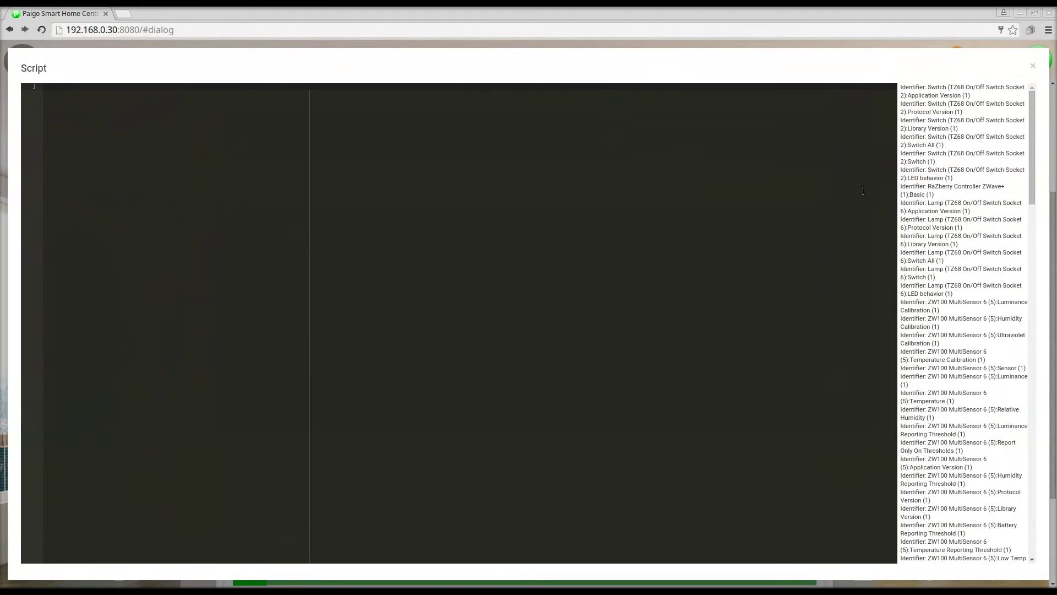
# Insert the Switch Protocol Version, Switch All and Lamp Application Version identifiers into the "test" script's code, and close the editor.
pyautogui.click(928, 116)
pyautogui.click(927, 142)
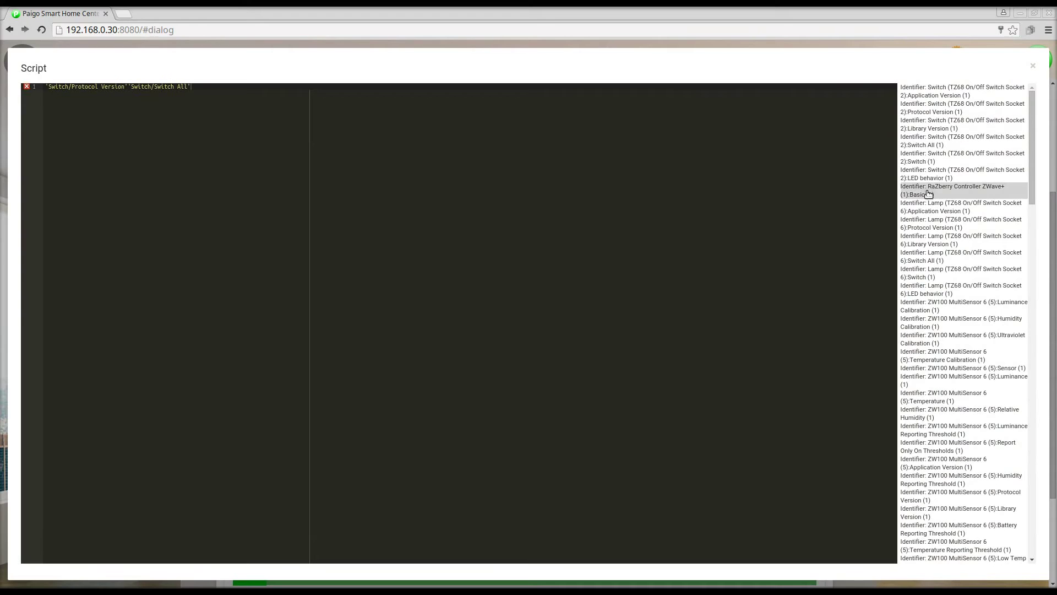
pyautogui.click(929, 207)
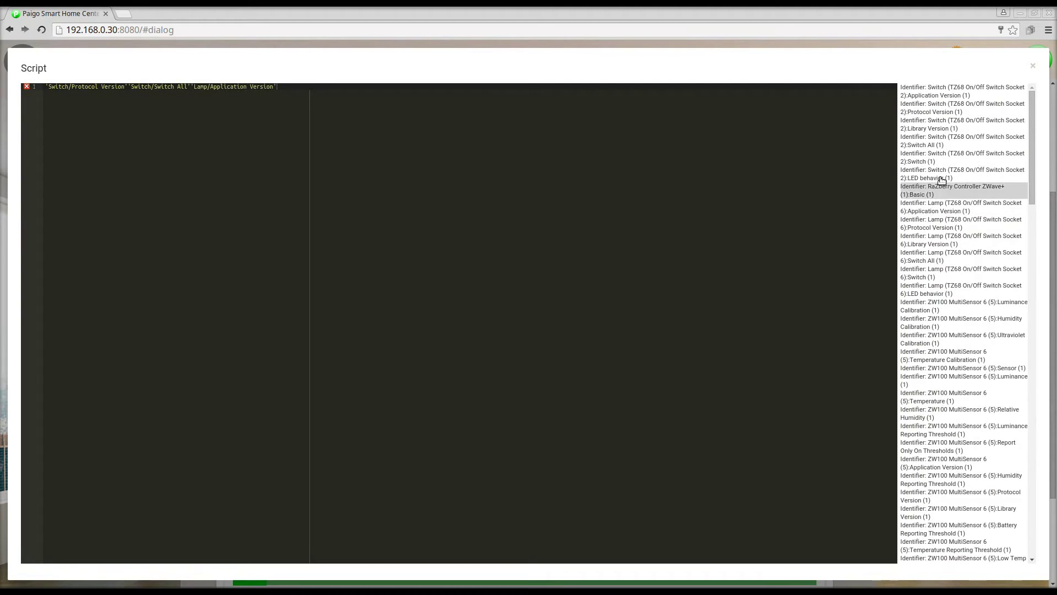
pyautogui.click(1033, 68)
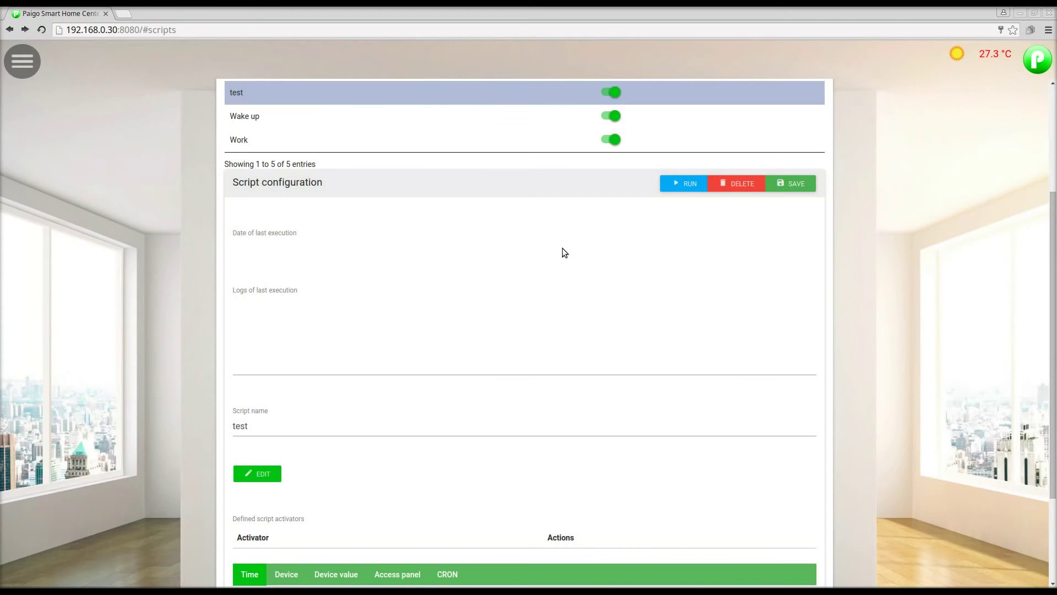
# Select the "Lights" script and open its block diagram for editing.
pyautogui.scroll(2, 363, 292)
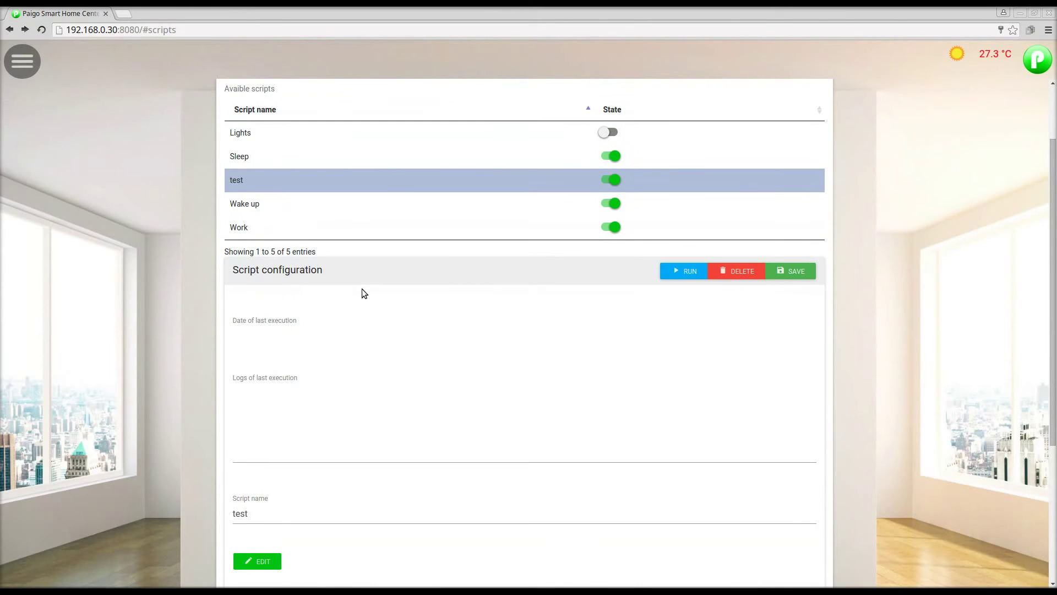
pyautogui.scroll(1, 361, 292)
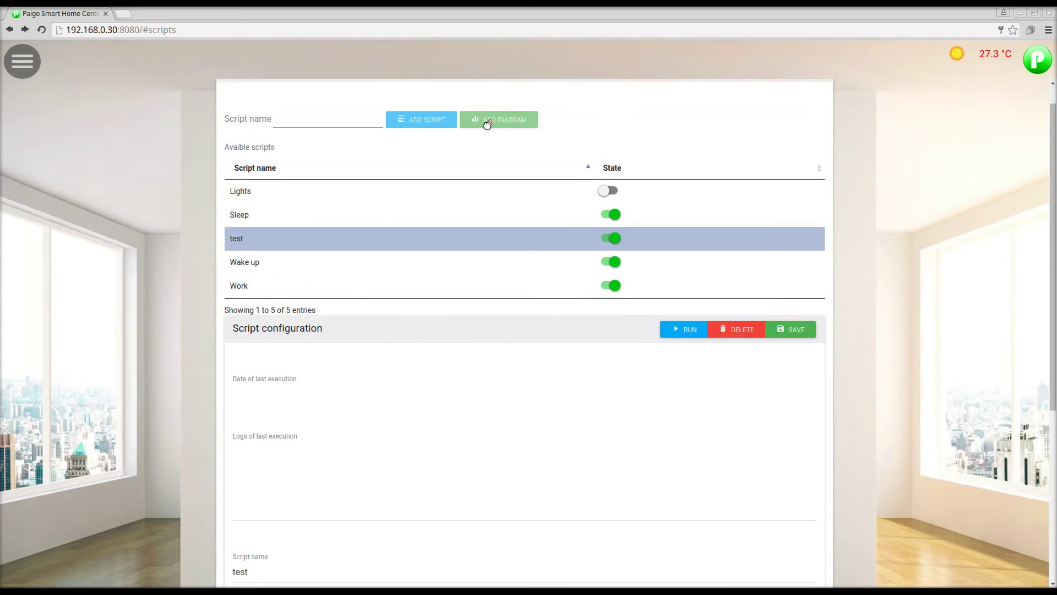
pyautogui.click(251, 194)
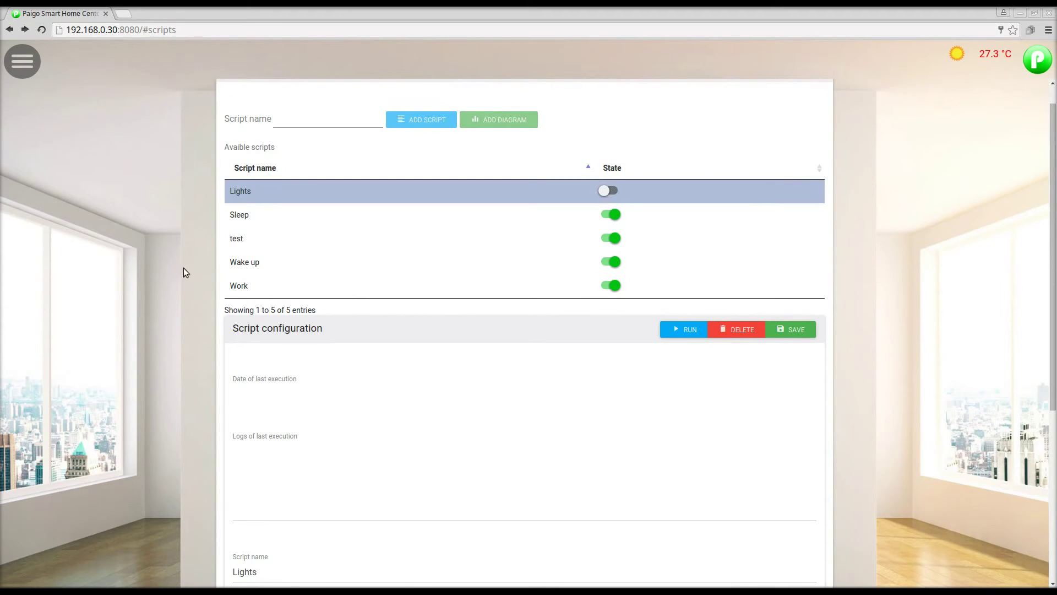
pyautogui.scroll(-3, 163, 302)
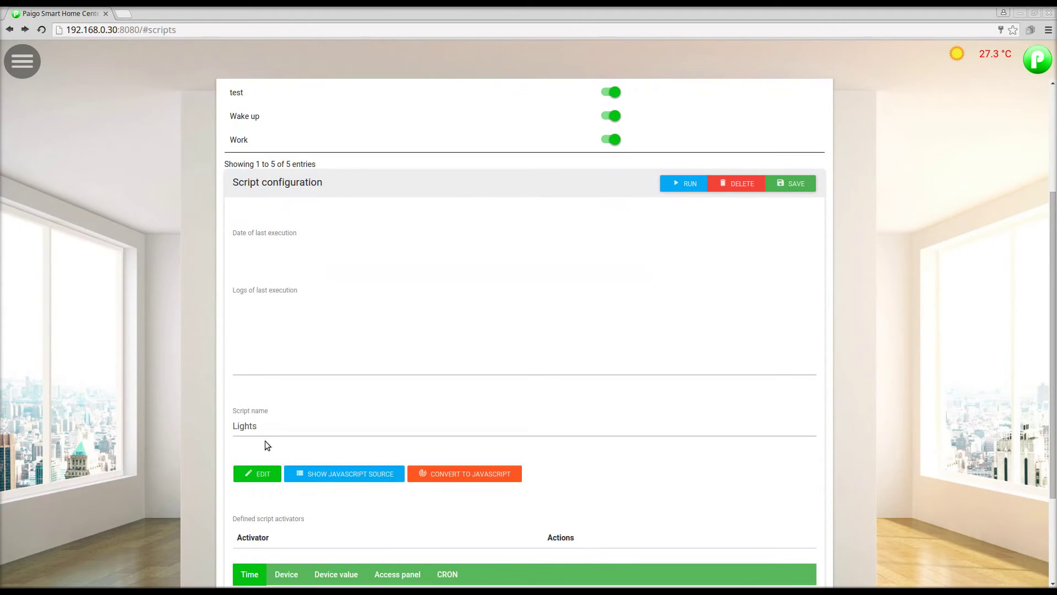
pyautogui.click(261, 474)
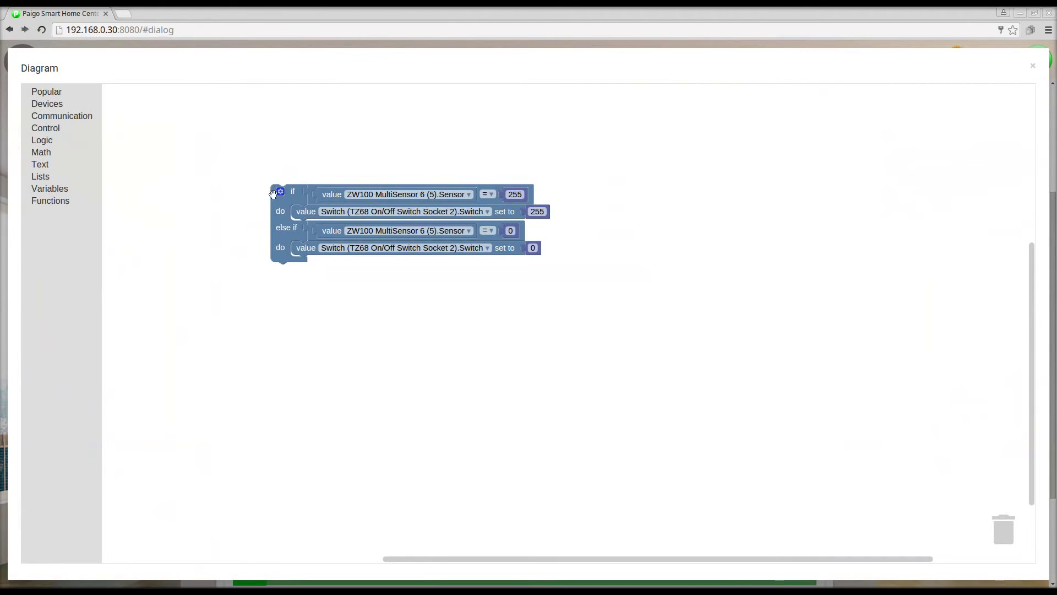
# Reposition the if / else-if block in the diagram and view the device values selectable in its first condition, keeping the current choice.
pyautogui.moveTo(281, 201); pyautogui.dragTo(387, 173)
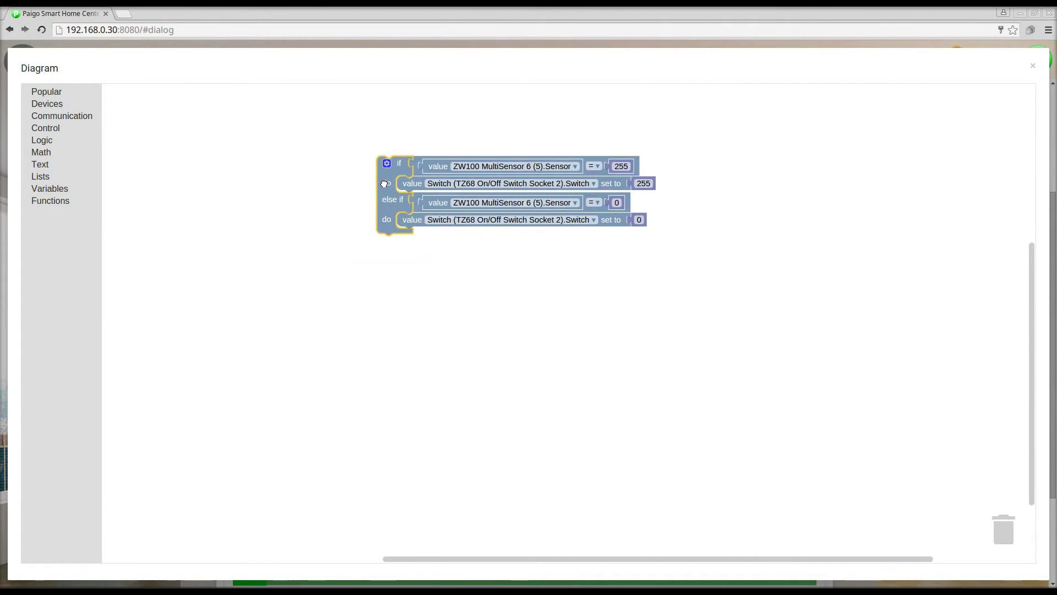
pyautogui.click(513, 165)
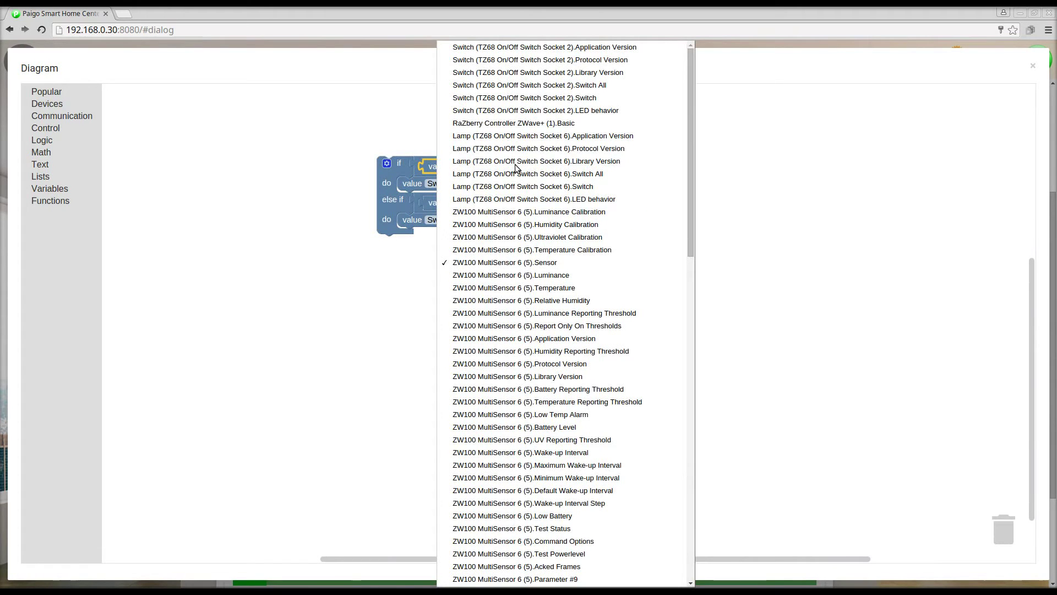
pyautogui.click(404, 365)
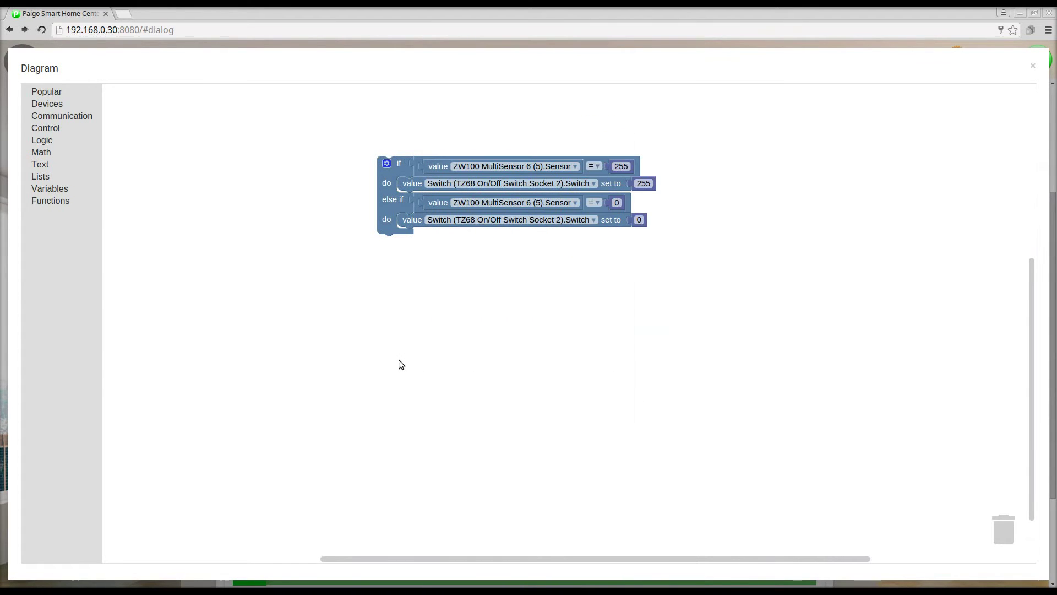
# Review the Popular, Devices, Communication and Control blocks available for the diagram, and close the diagram.
pyautogui.click(53, 91)
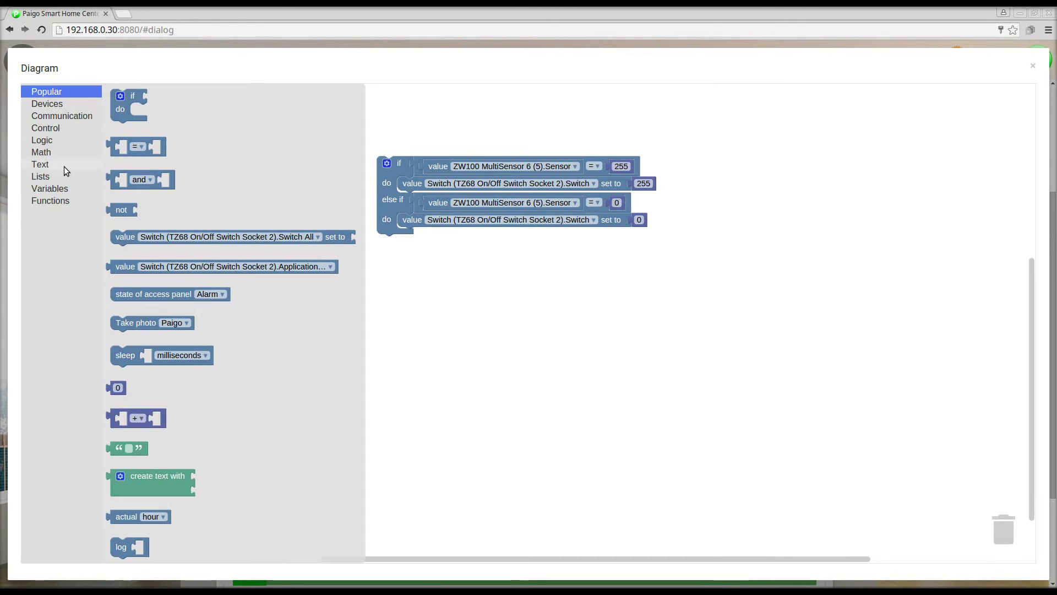
pyautogui.click(49, 104)
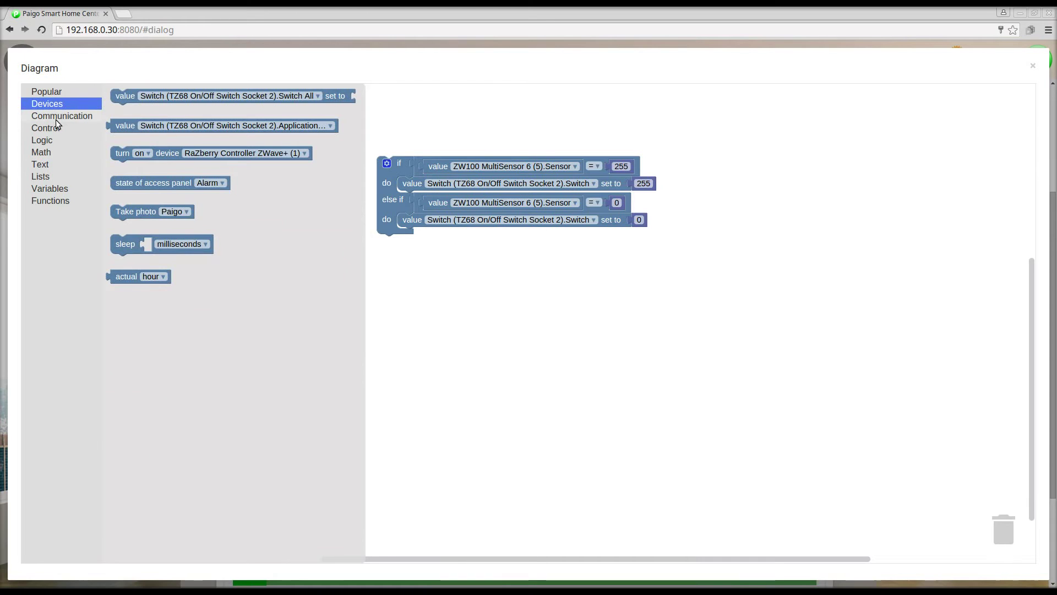
pyautogui.click(56, 120)
pyautogui.click(55, 127)
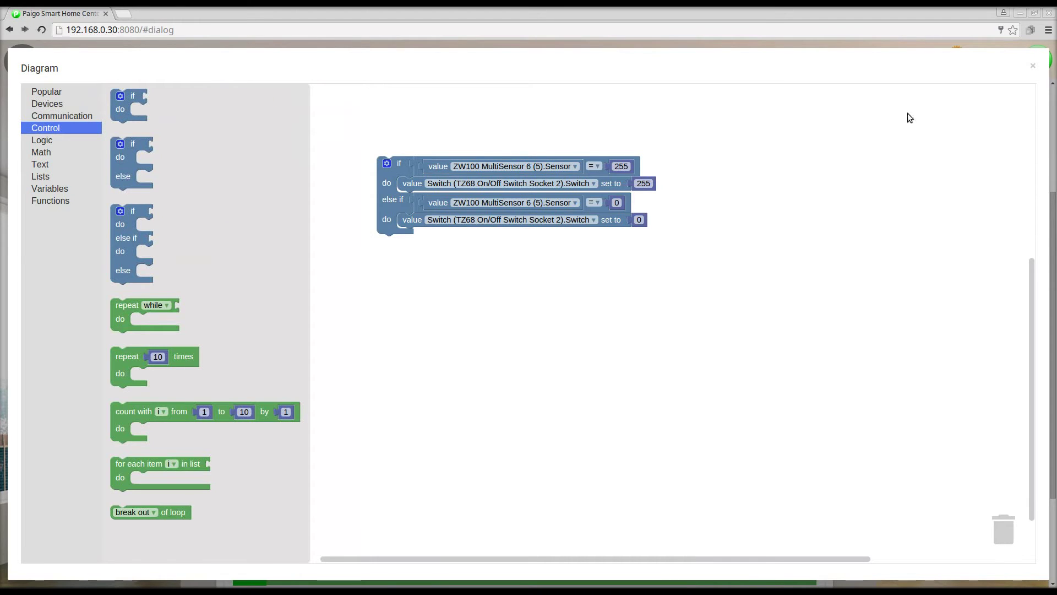
pyautogui.click(1033, 68)
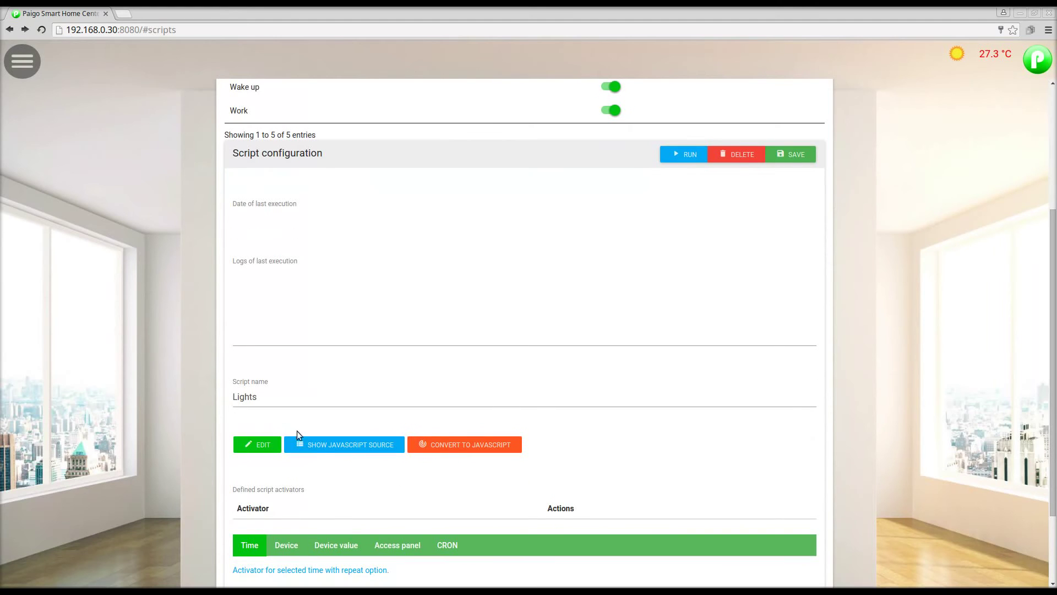
# View the "Lights" script's JavaScript source, close it, and examine the Device value and Device activator options.
pyautogui.click(326, 446)
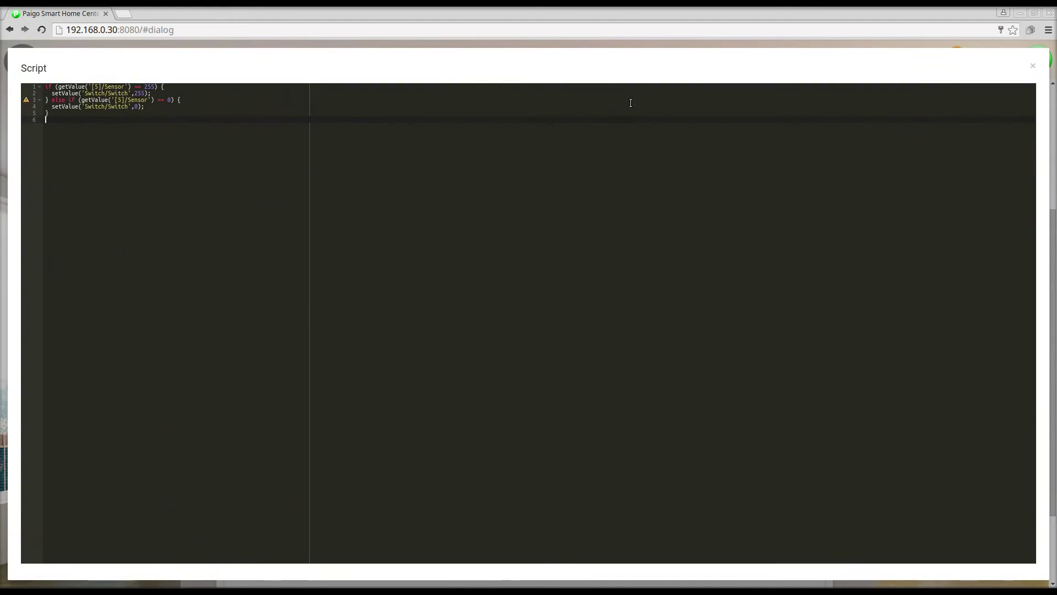
pyautogui.click(1034, 67)
pyautogui.scroll(-2, 362, 290)
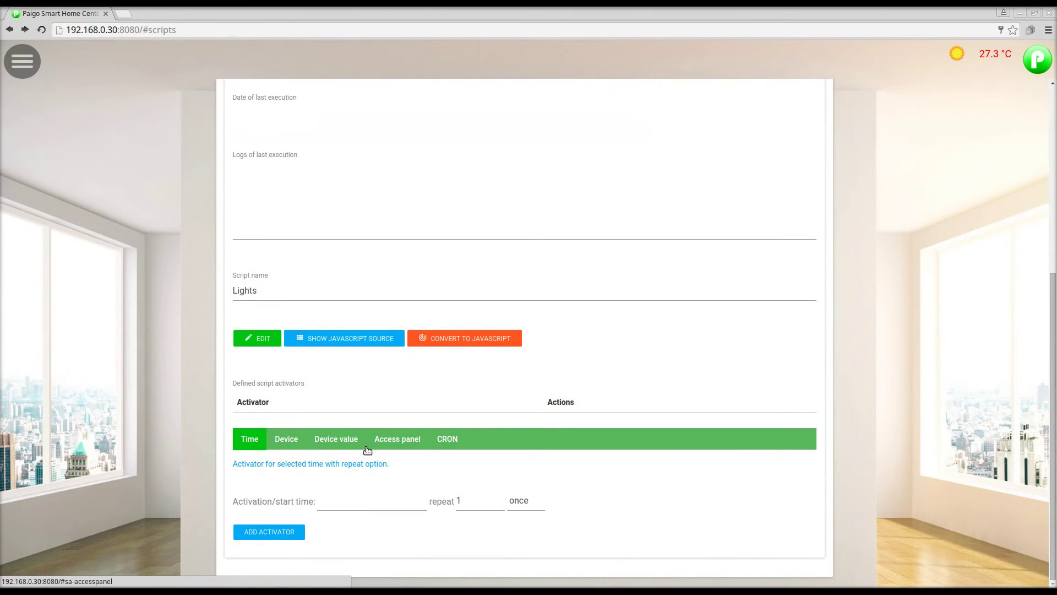
pyautogui.click(339, 440)
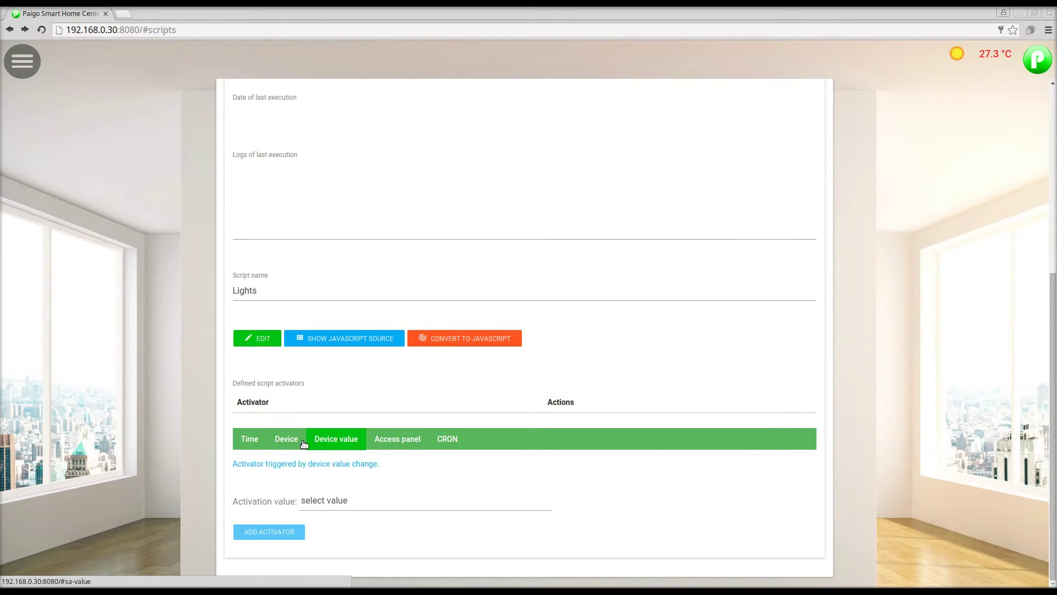
pyautogui.click(289, 441)
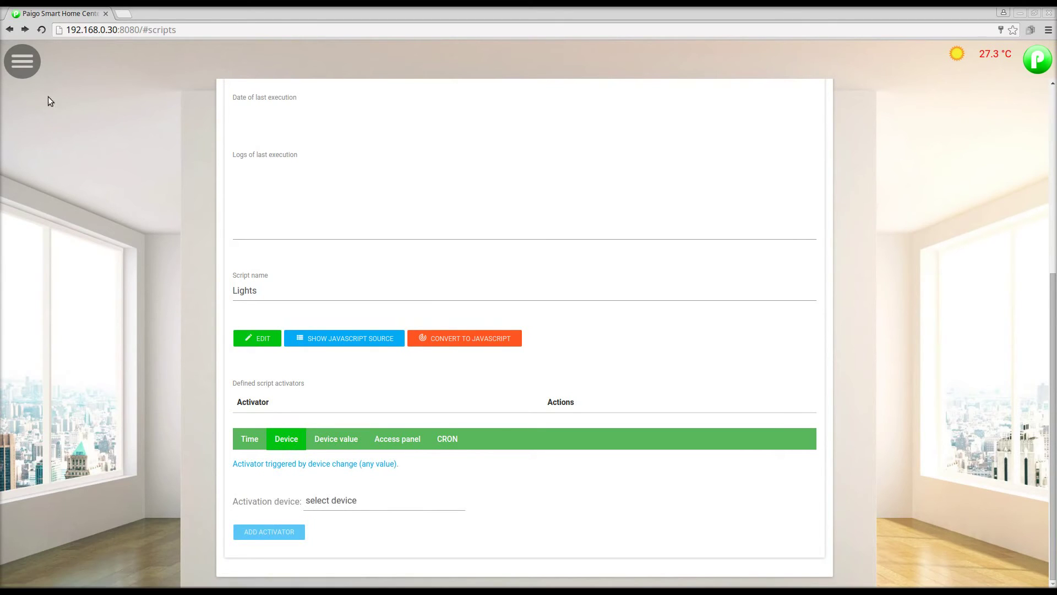
# Go to the Settings page and review the application information, theme, language, unit and localization settings.
pyautogui.click(20, 72)
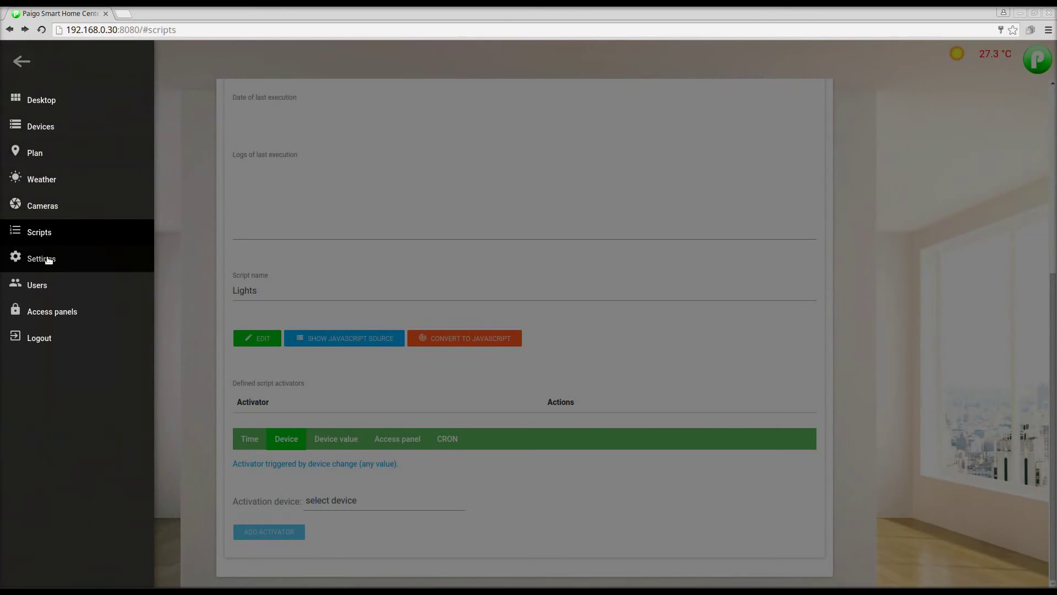
pyautogui.click(47, 258)
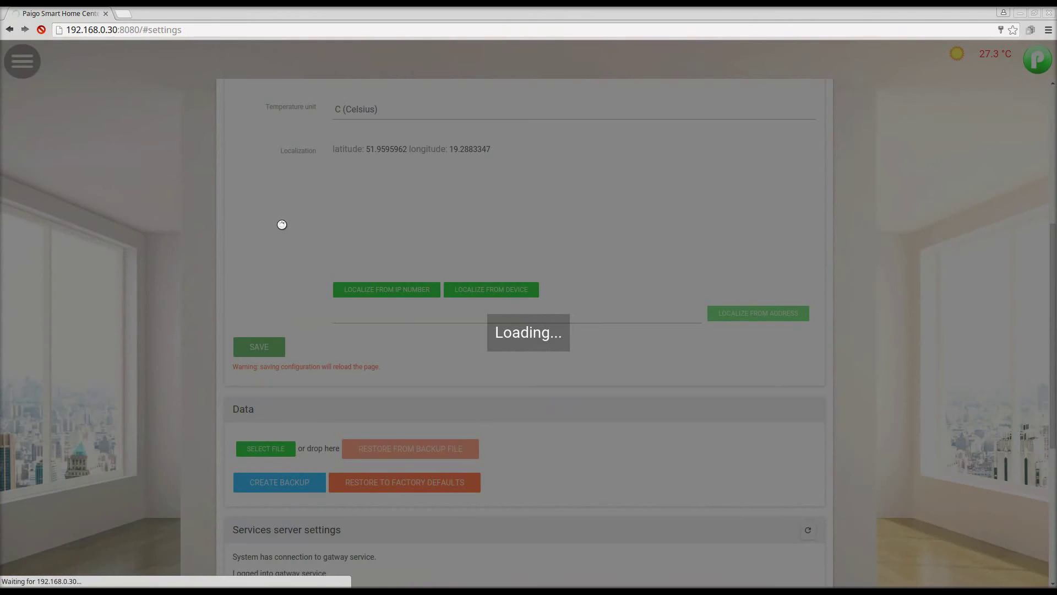
pyautogui.scroll(5, 282, 224)
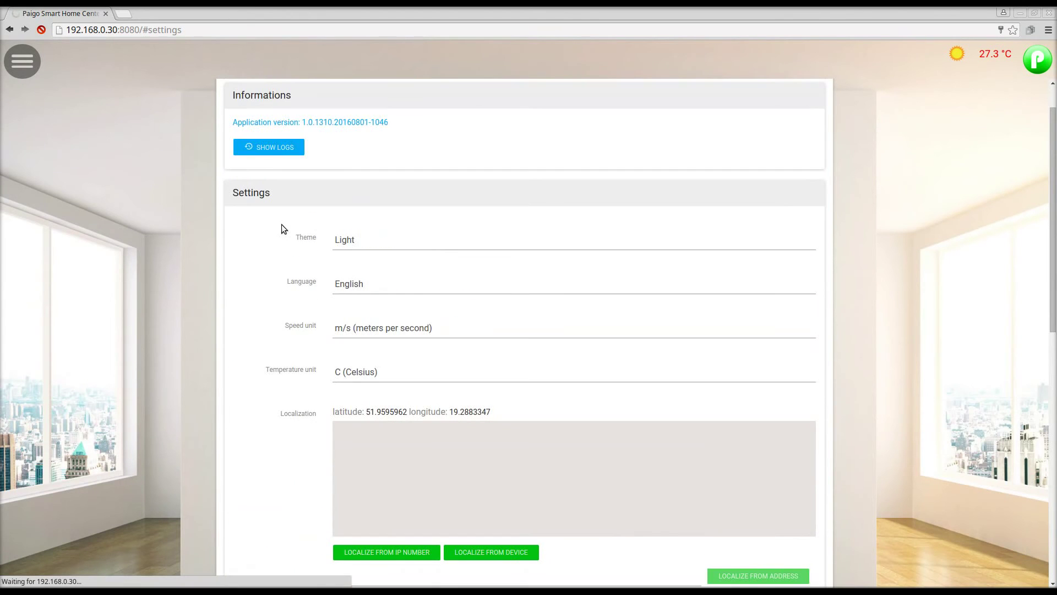
pyautogui.scroll(-1, 310, 268)
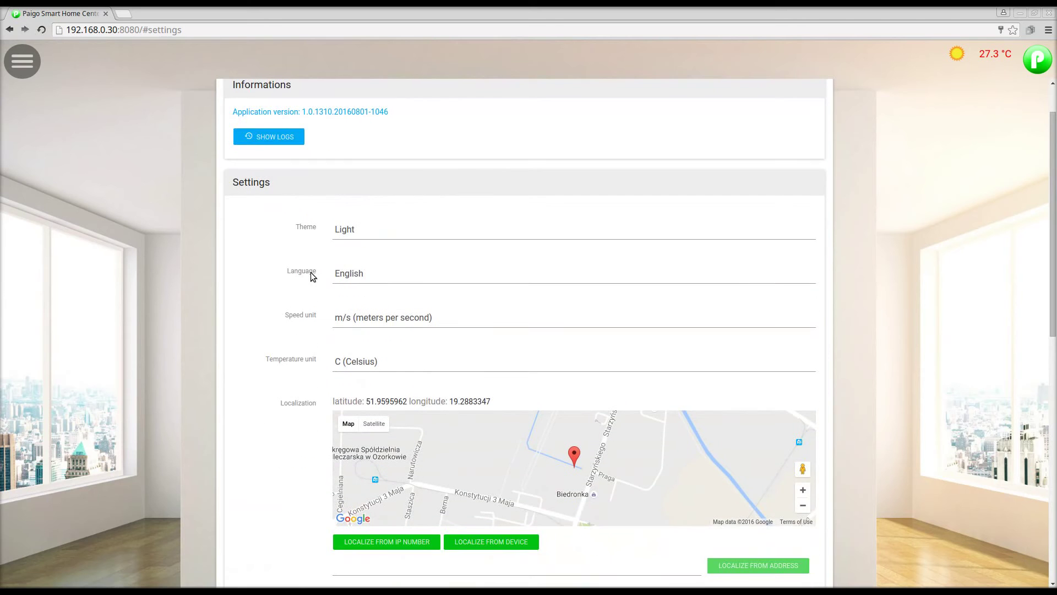
pyautogui.scroll(-1, 303, 274)
pyautogui.scroll(-2, 279, 288)
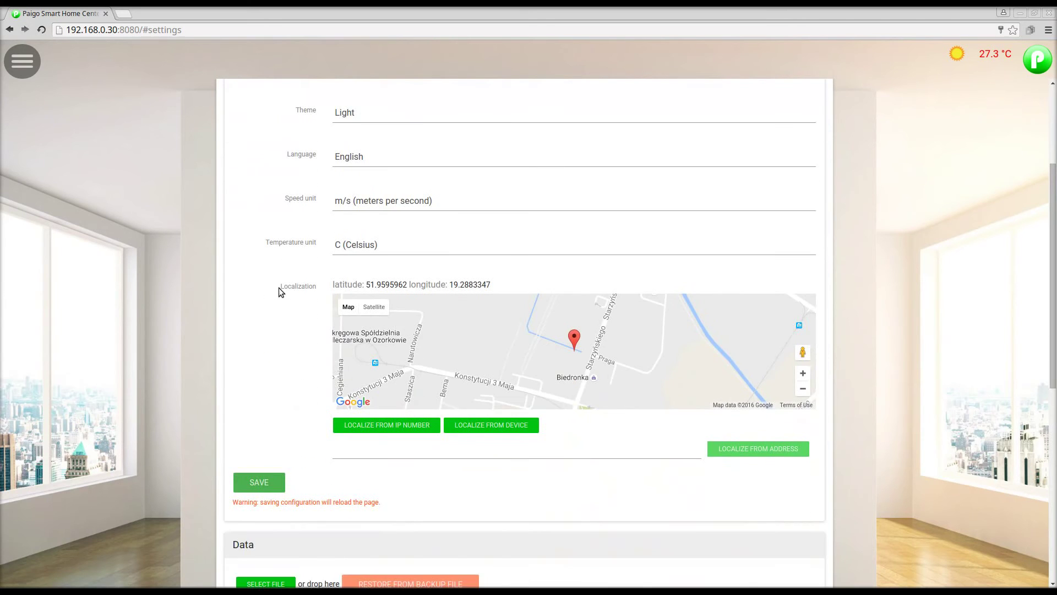
# Review the localization, Data backup and restore, Services server and Rights settings sections of the Settings page.
pyautogui.scroll(-1, 279, 287)
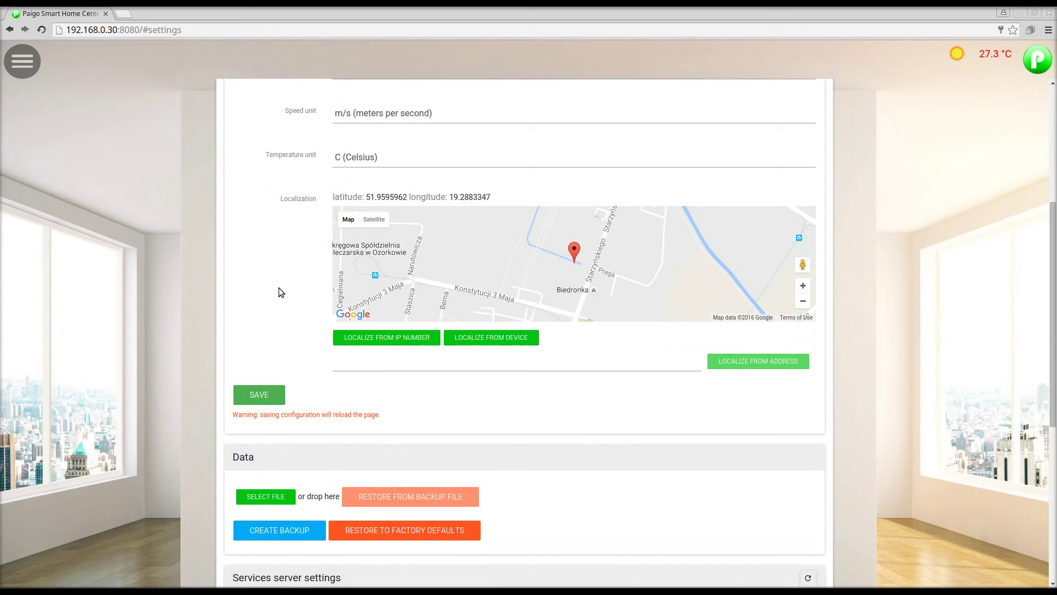
pyautogui.scroll(-2, 278, 288)
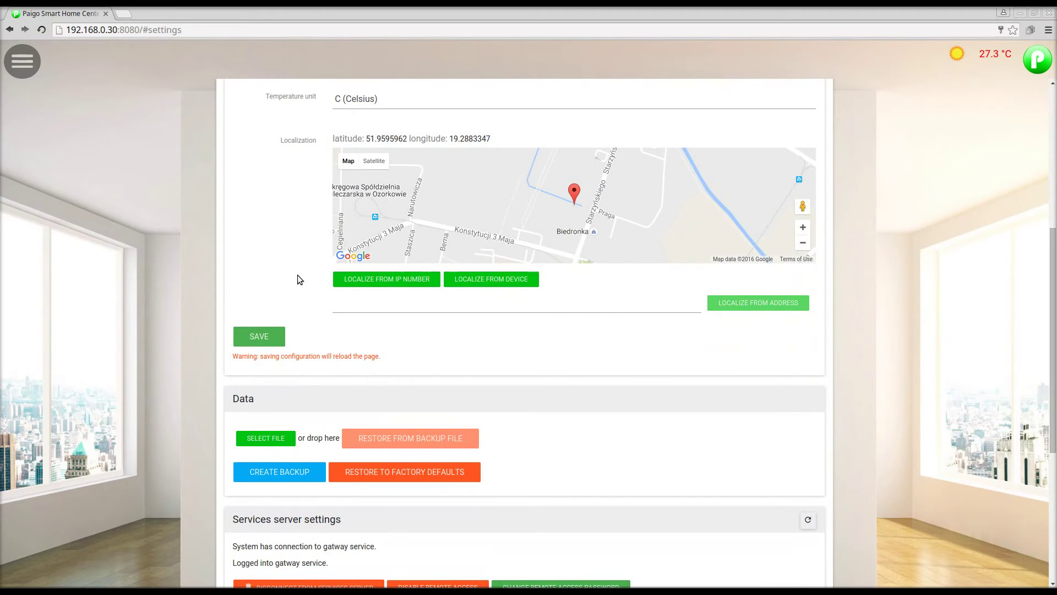
pyautogui.scroll(-1, 299, 280)
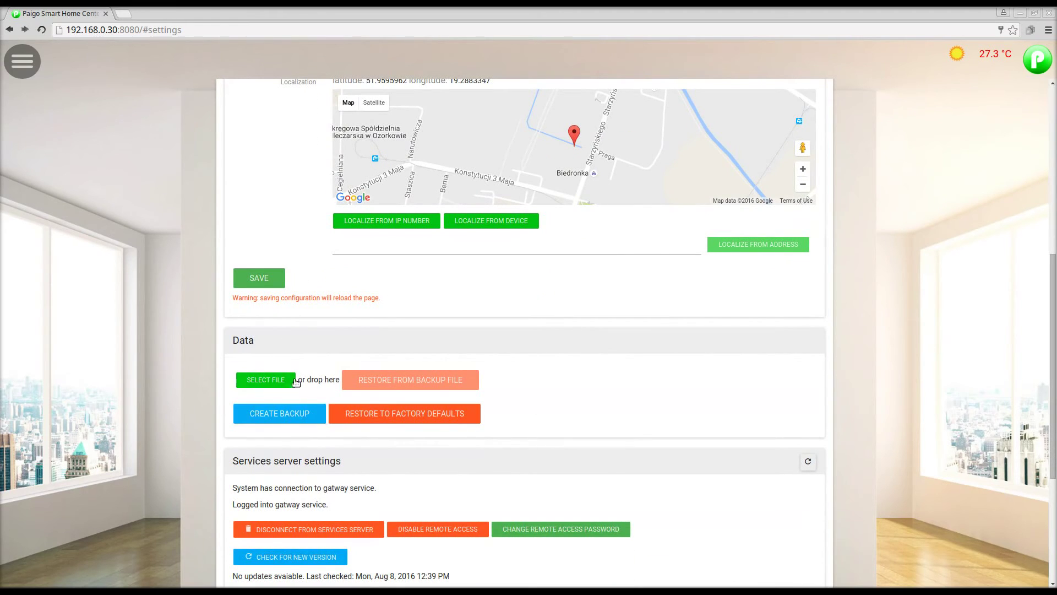
pyautogui.scroll(-2, 296, 382)
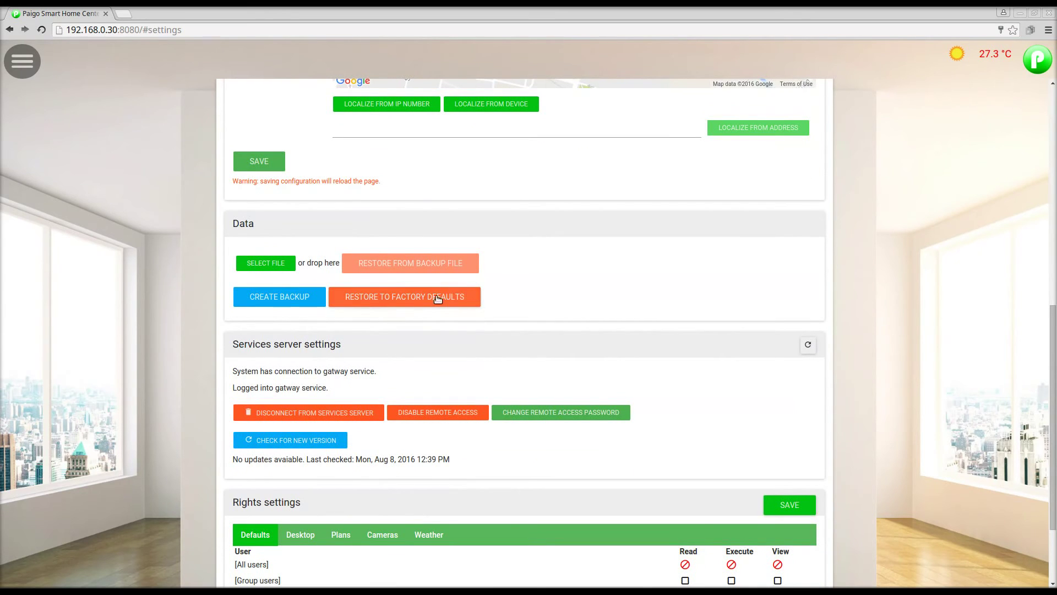
pyautogui.scroll(-1, 319, 325)
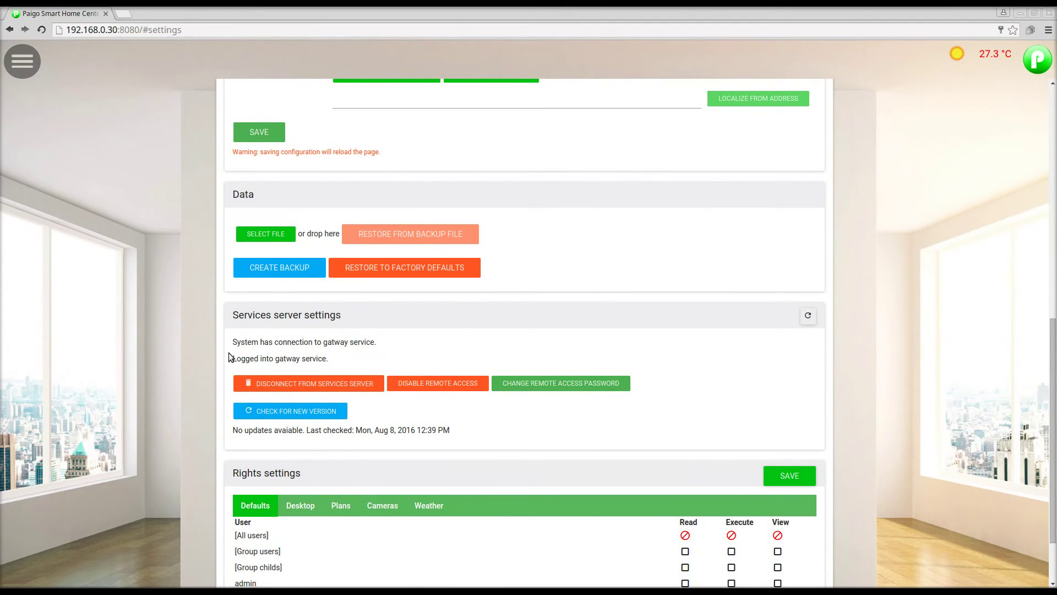
pyautogui.scroll(-1, 233, 343)
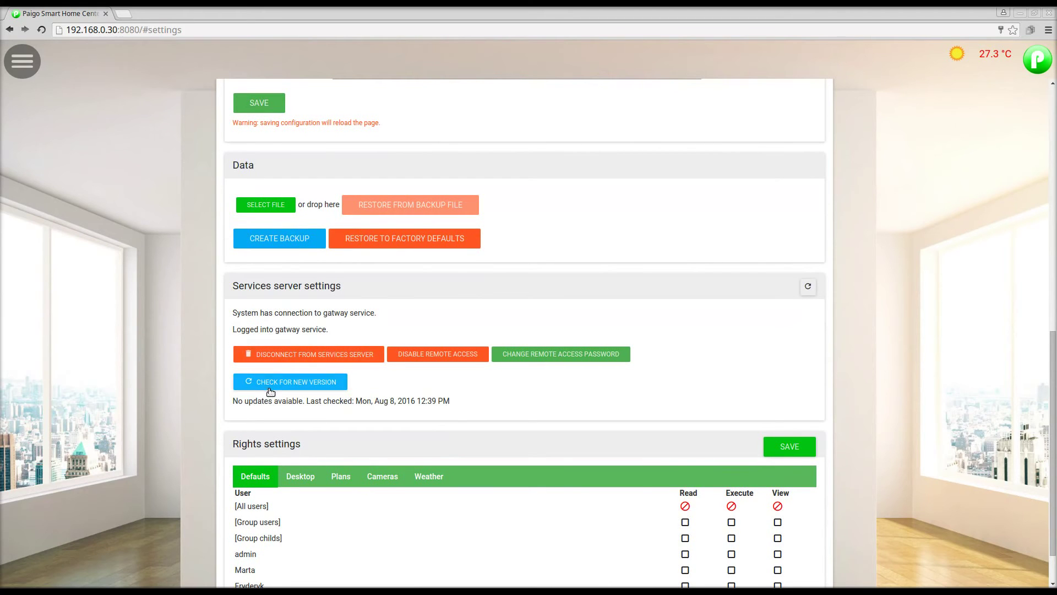
pyautogui.scroll(-2, 276, 392)
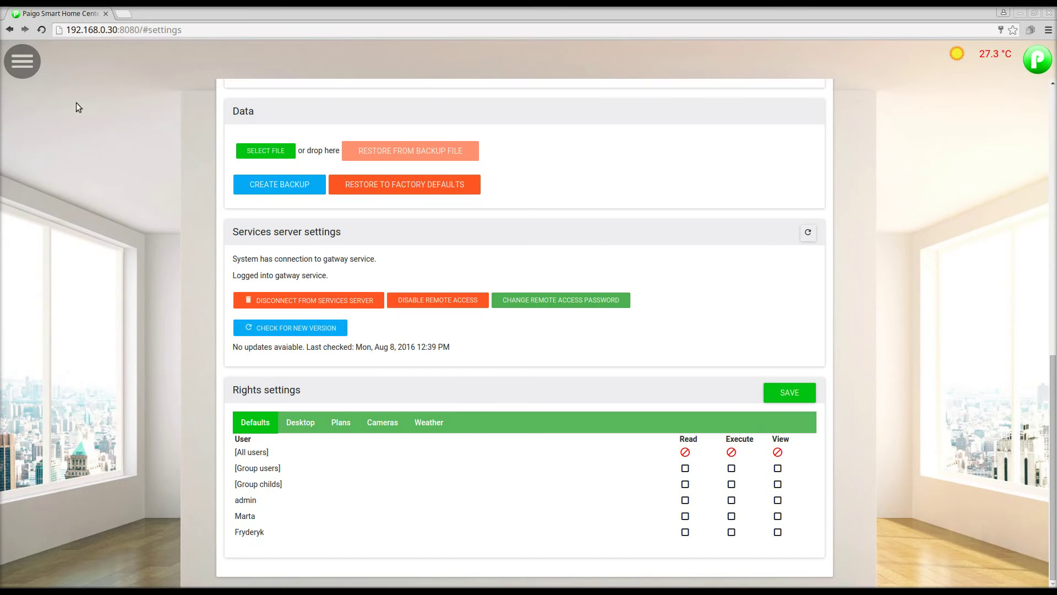
# Go to the Users page, review the role options of the admin account, and choose the User role without saving it.
pyautogui.click(22, 61)
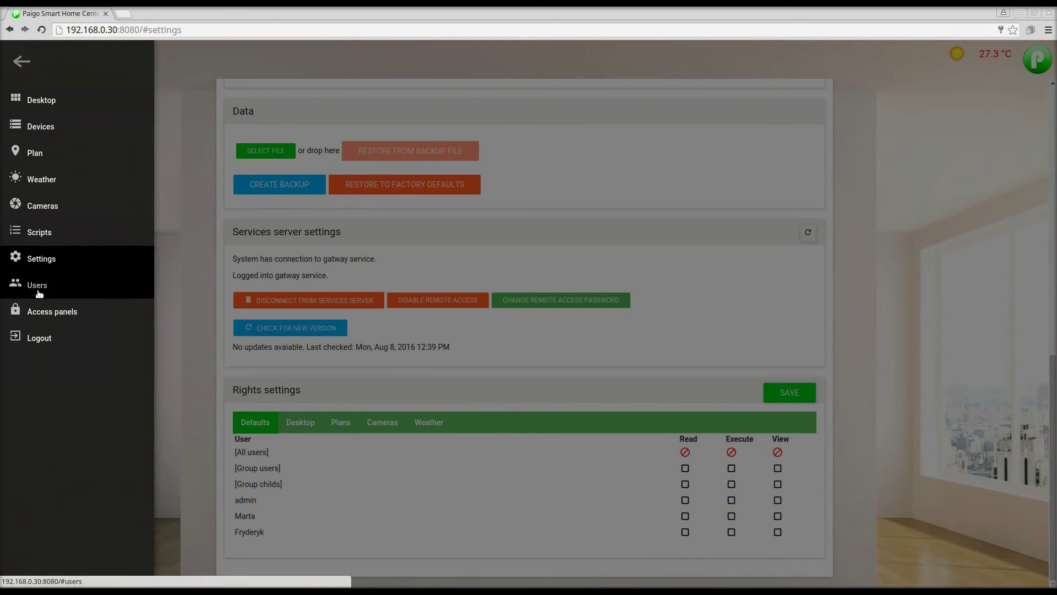
pyautogui.click(40, 292)
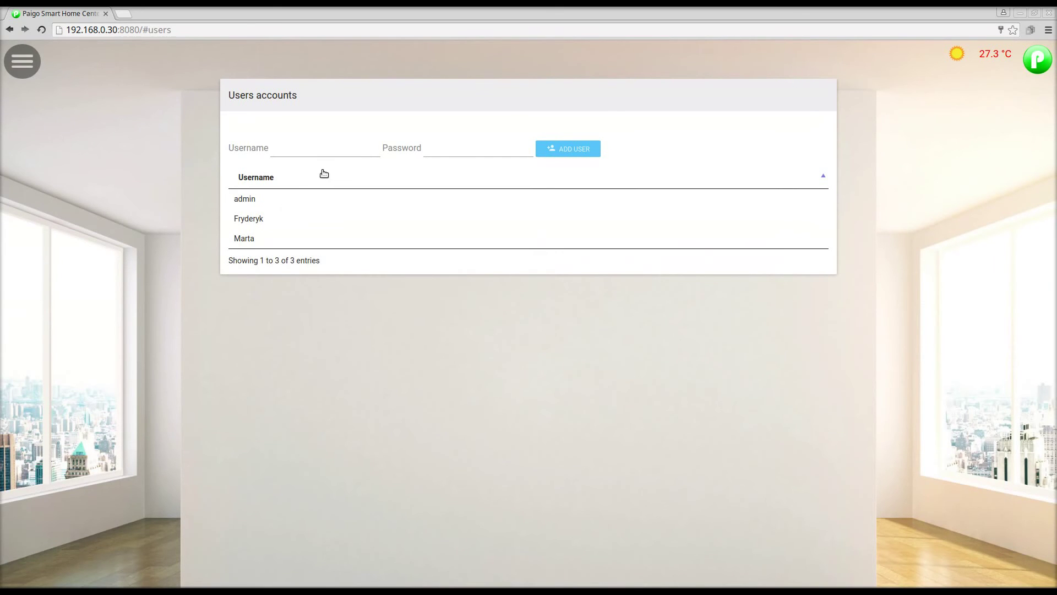
pyautogui.click(271, 199)
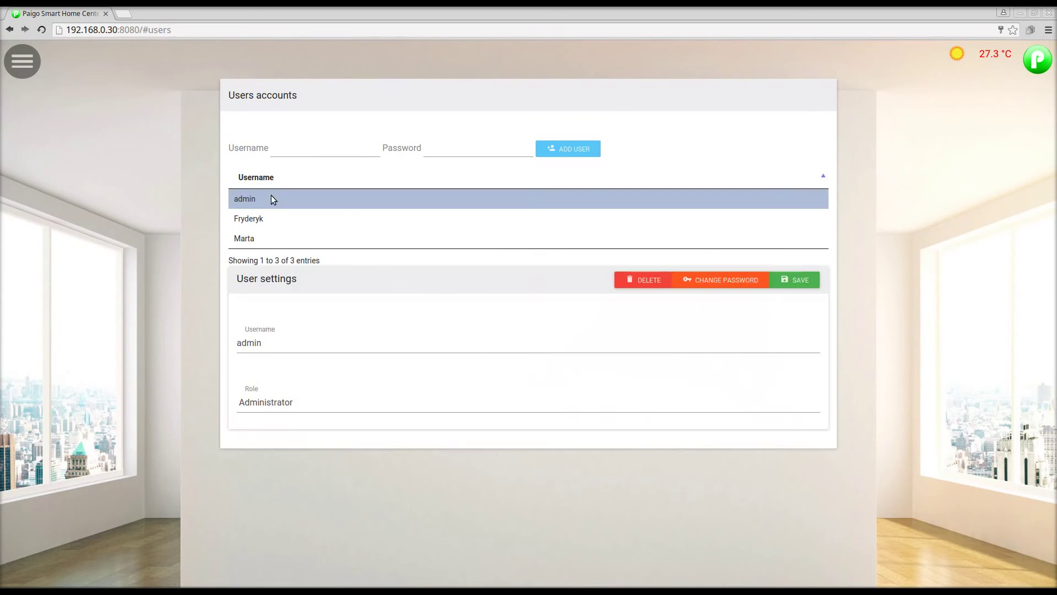
pyautogui.click(320, 407)
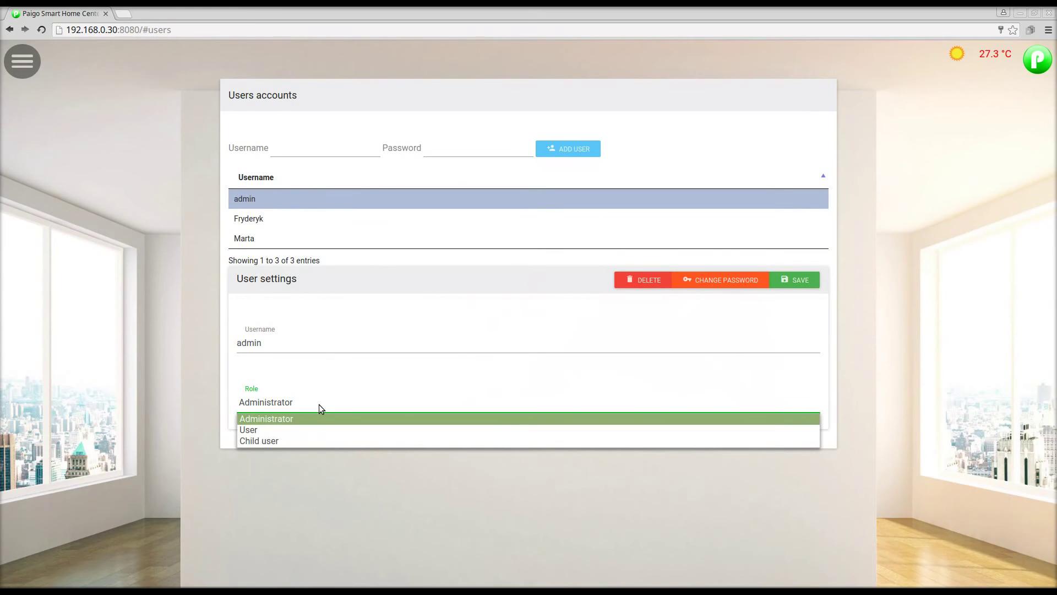
pyautogui.click(287, 419)
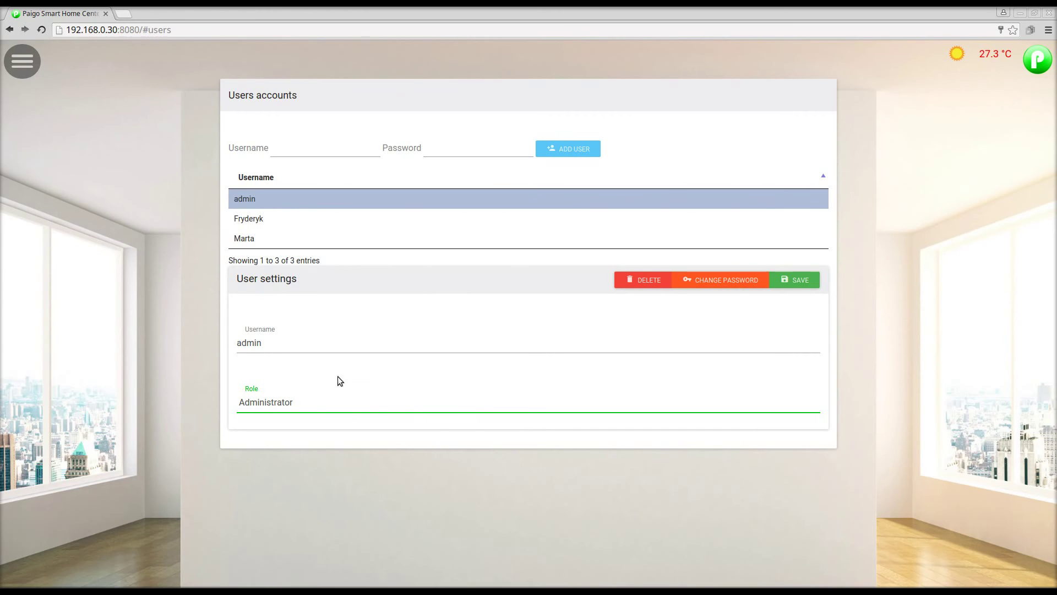
pyautogui.click(295, 400)
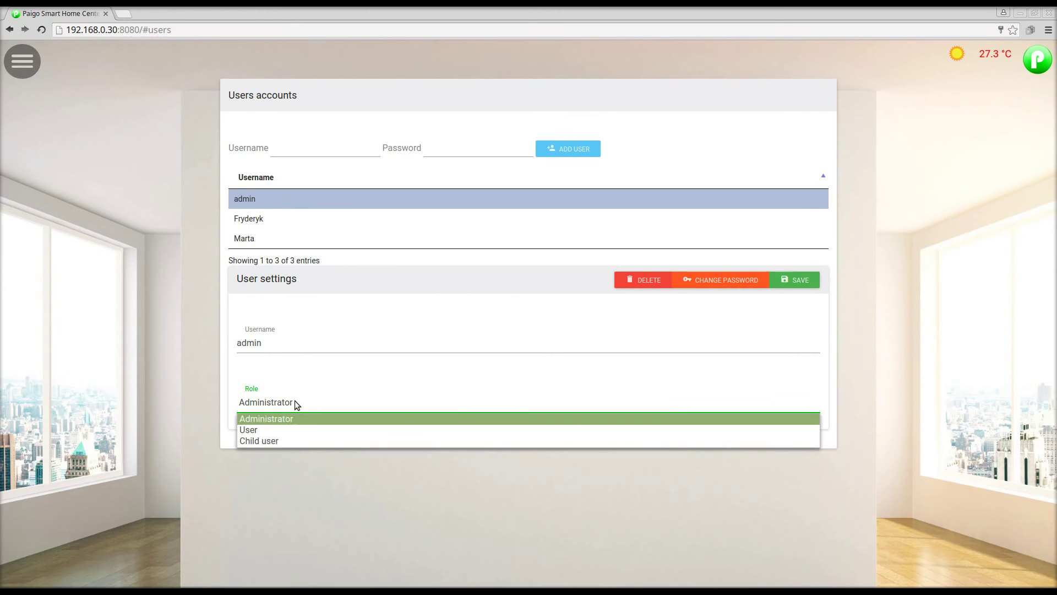
pyautogui.click(274, 430)
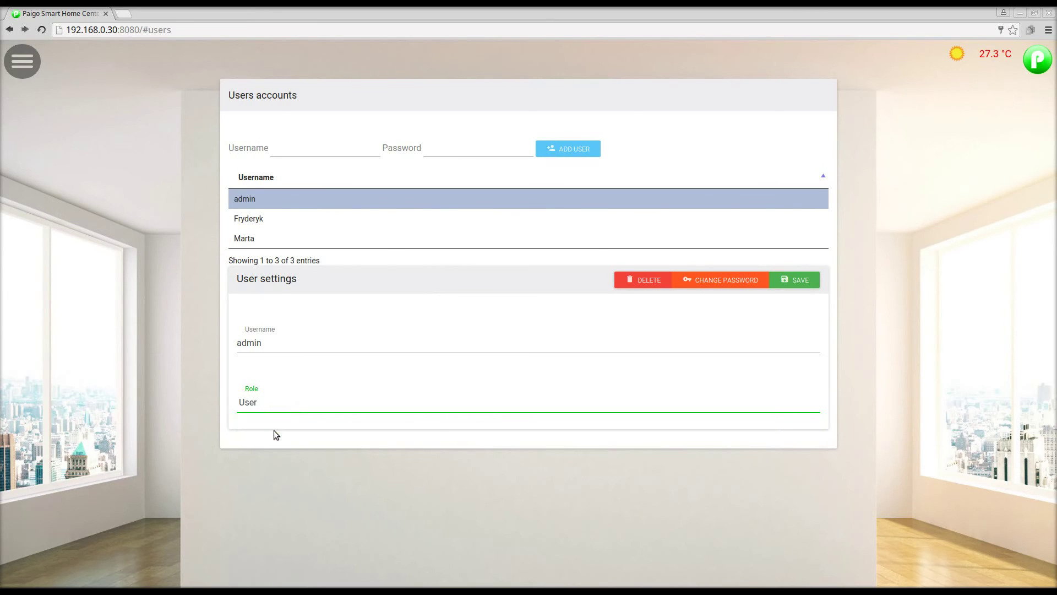
# Open the other two user accounts in turn and view their role options, keeping each account's current role.
pyautogui.click(248, 239)
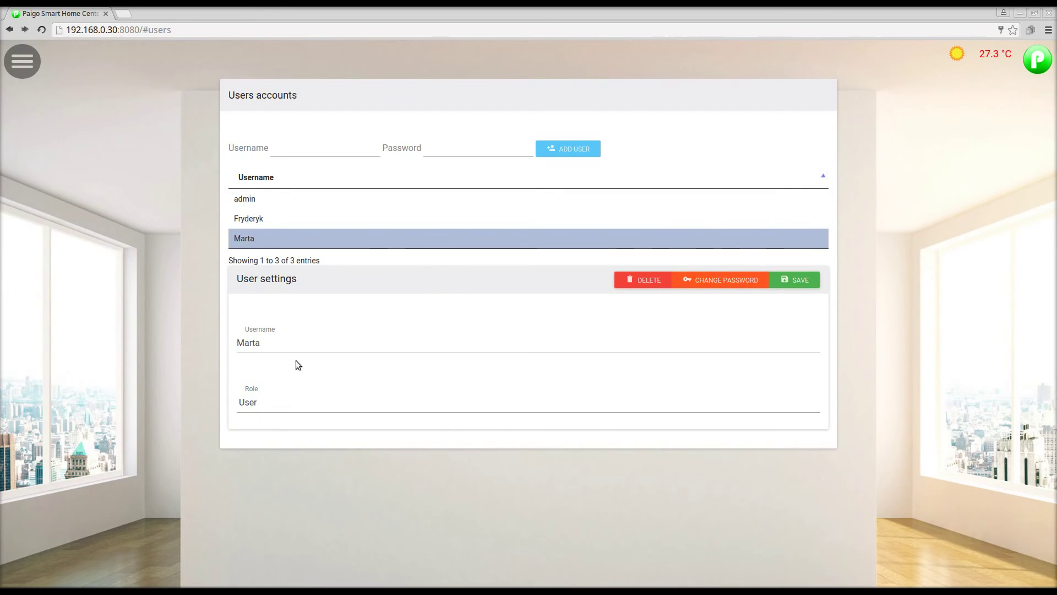
pyautogui.click(262, 399)
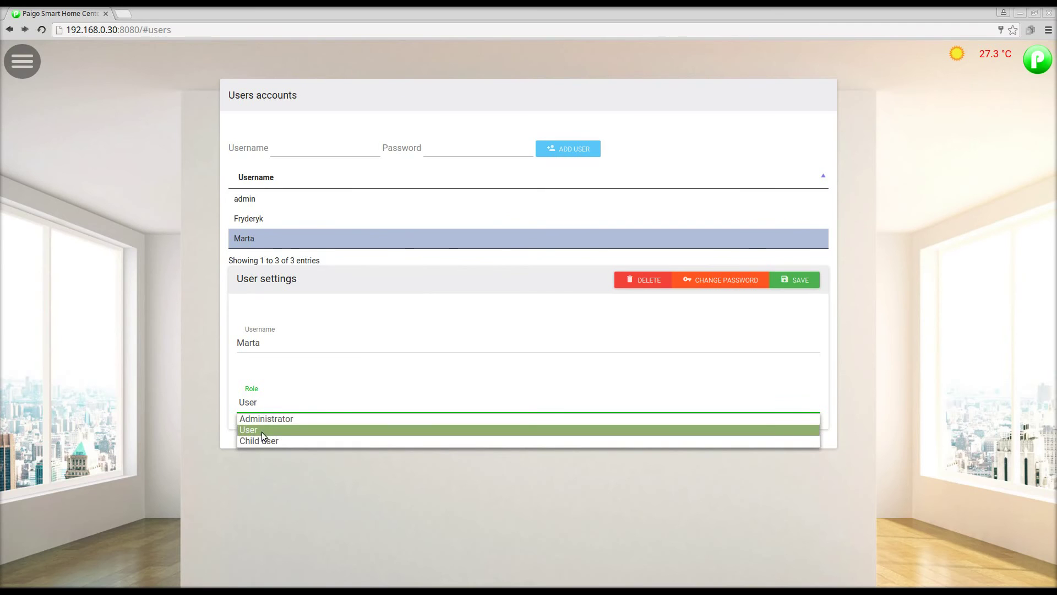
pyautogui.click(262, 432)
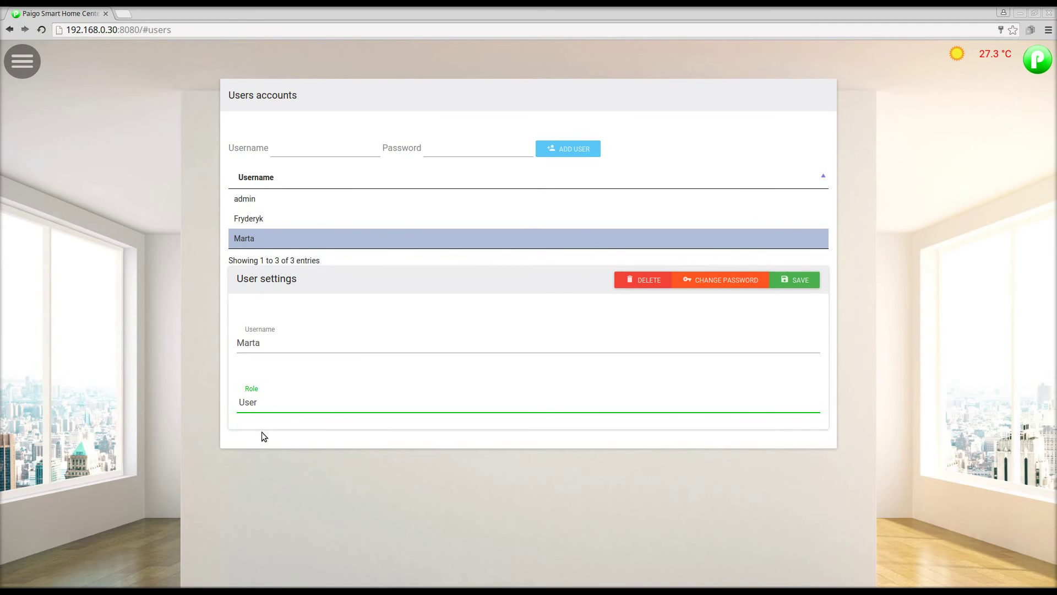
pyautogui.click(261, 219)
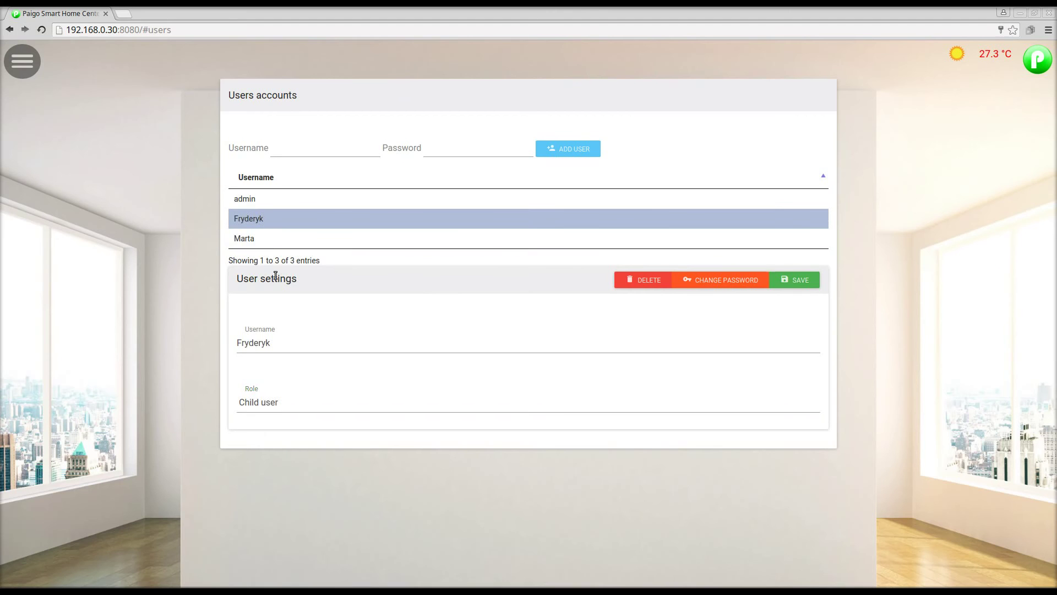
pyautogui.click(275, 403)
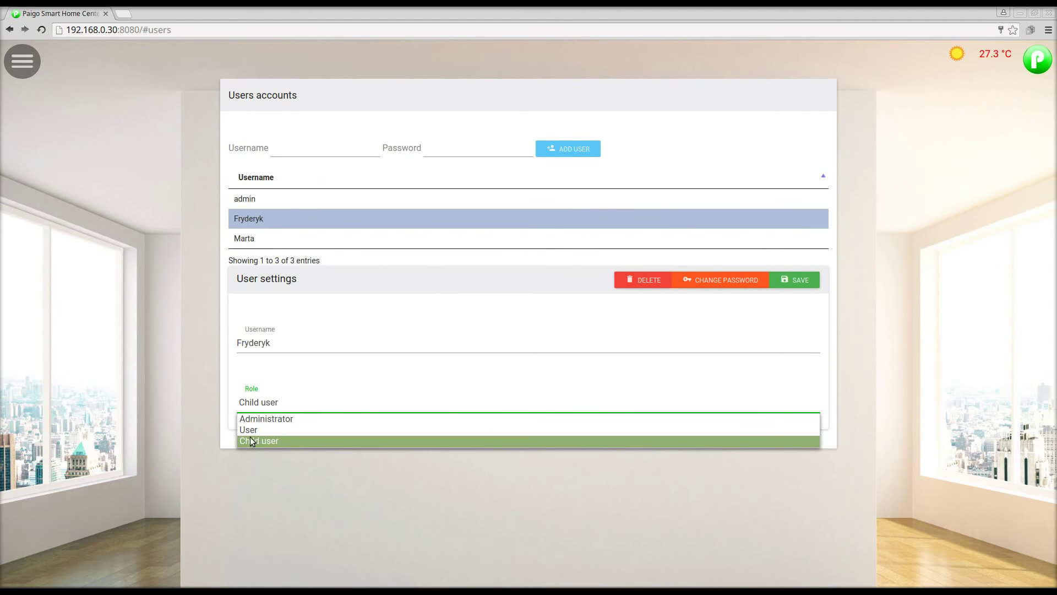
pyautogui.click(206, 358)
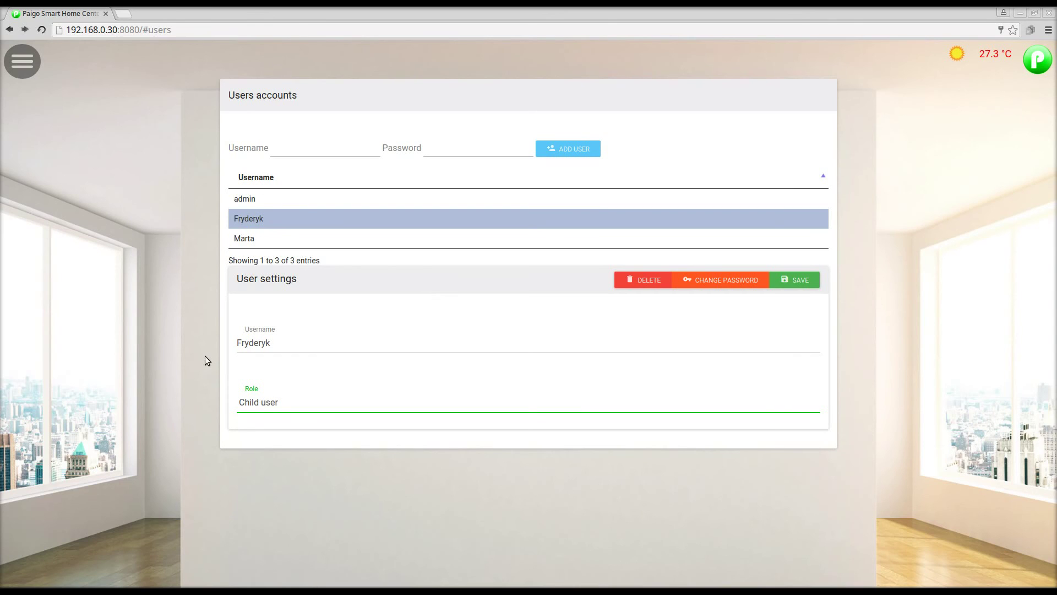
pyautogui.click(35, 70)
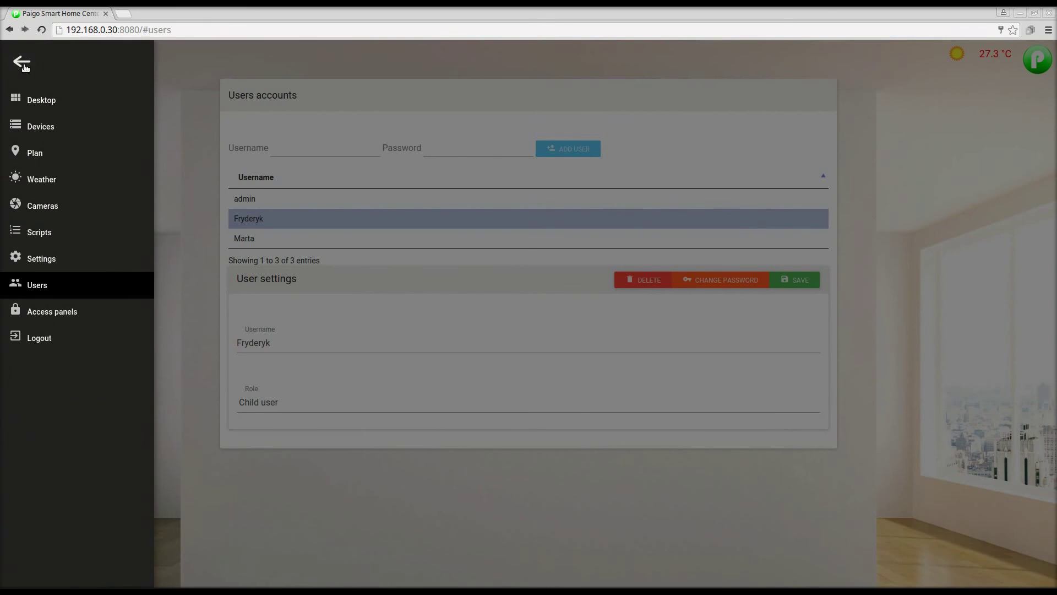
pyautogui.click(24, 64)
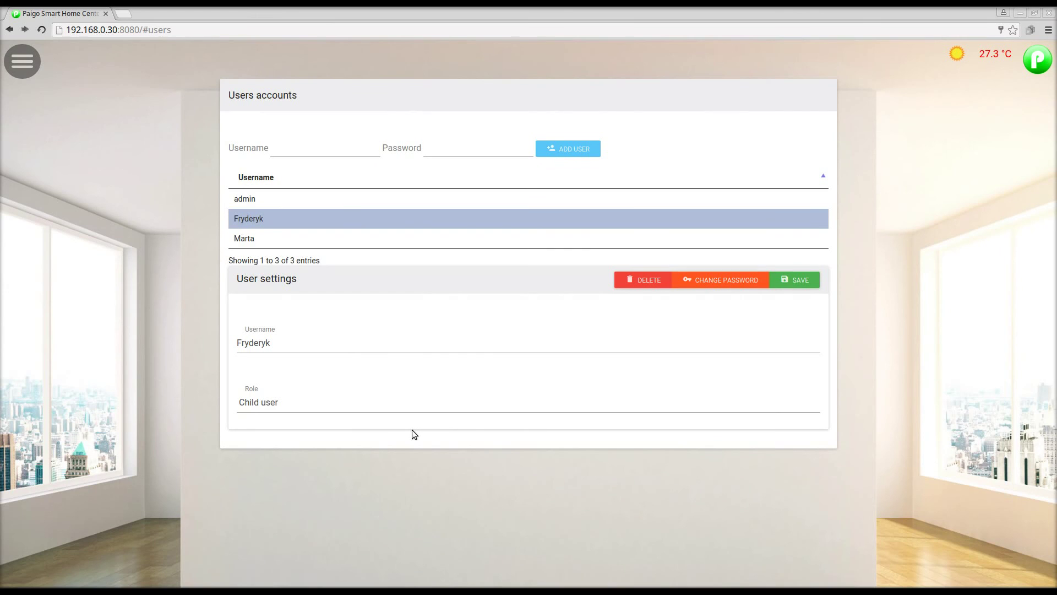
# Go to the Access panels page, review the "Alarm" and "etst" panel settings, and open the Alarm panel's URL.
pyautogui.click(25, 65)
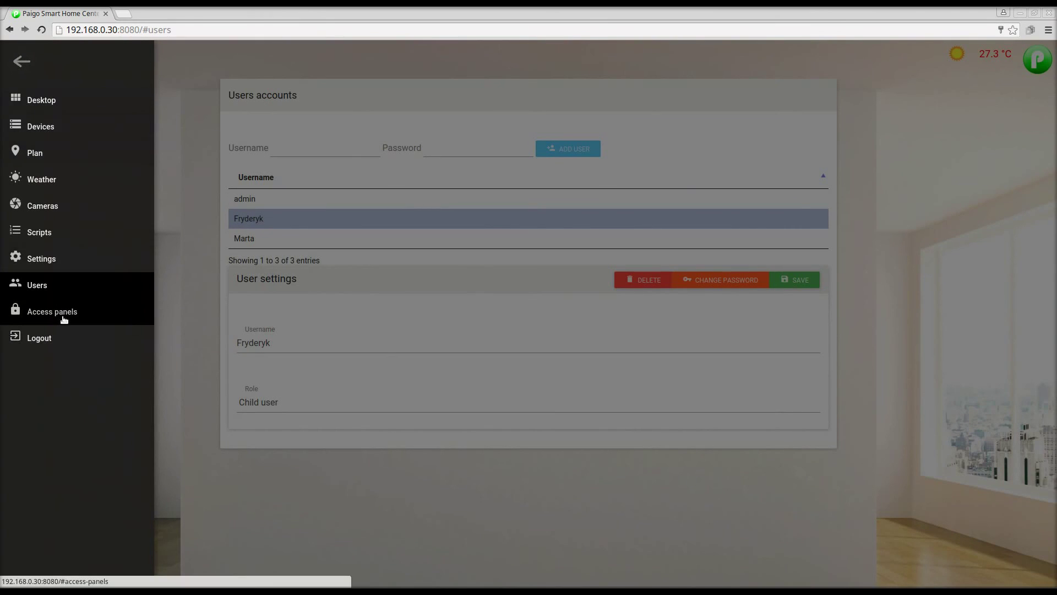
pyautogui.click(63, 318)
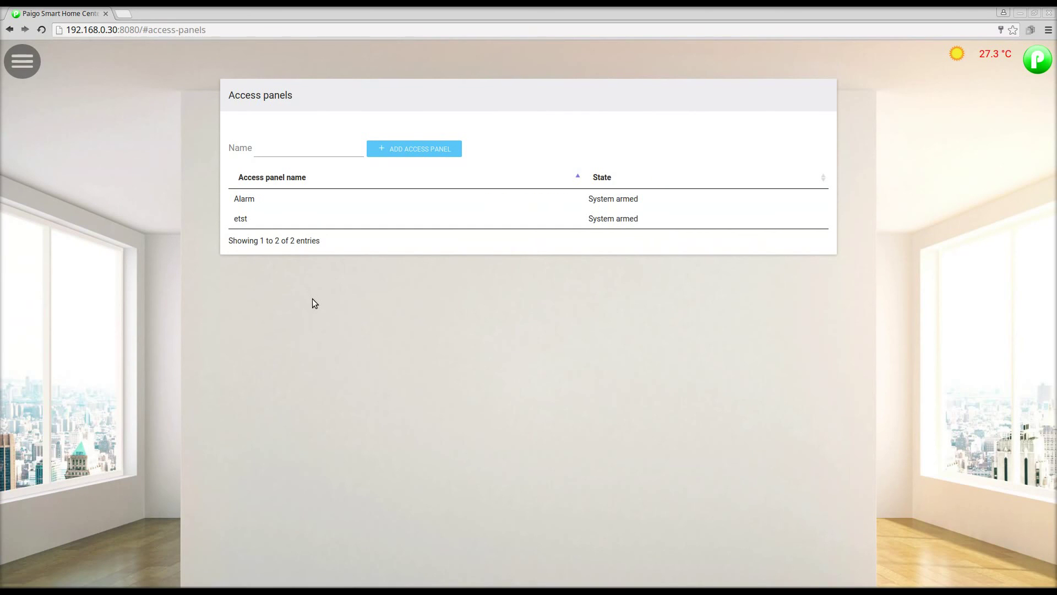
pyautogui.click(270, 205)
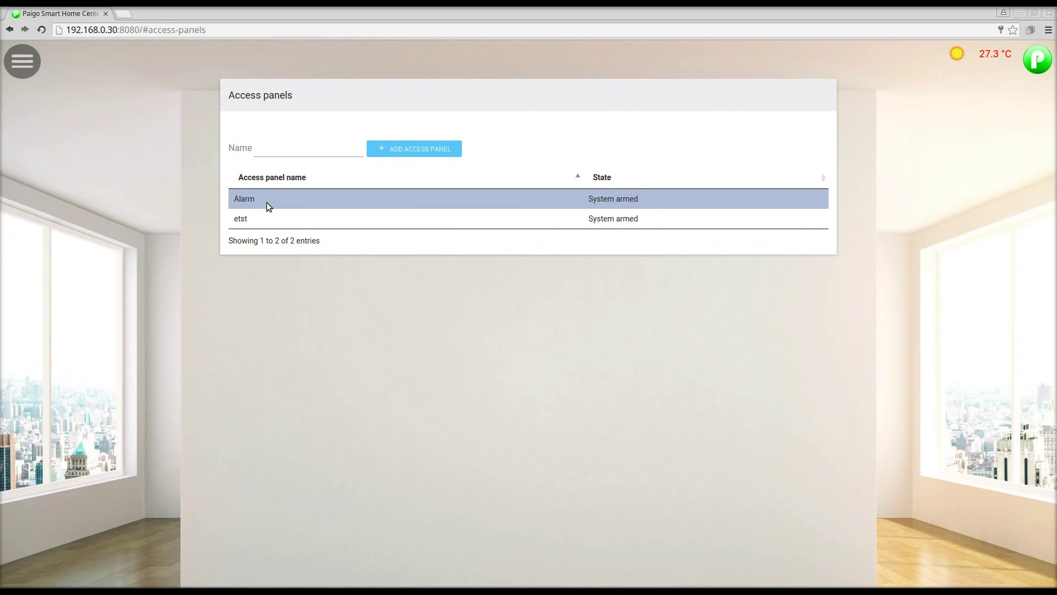
pyautogui.scroll(-1, 186, 229)
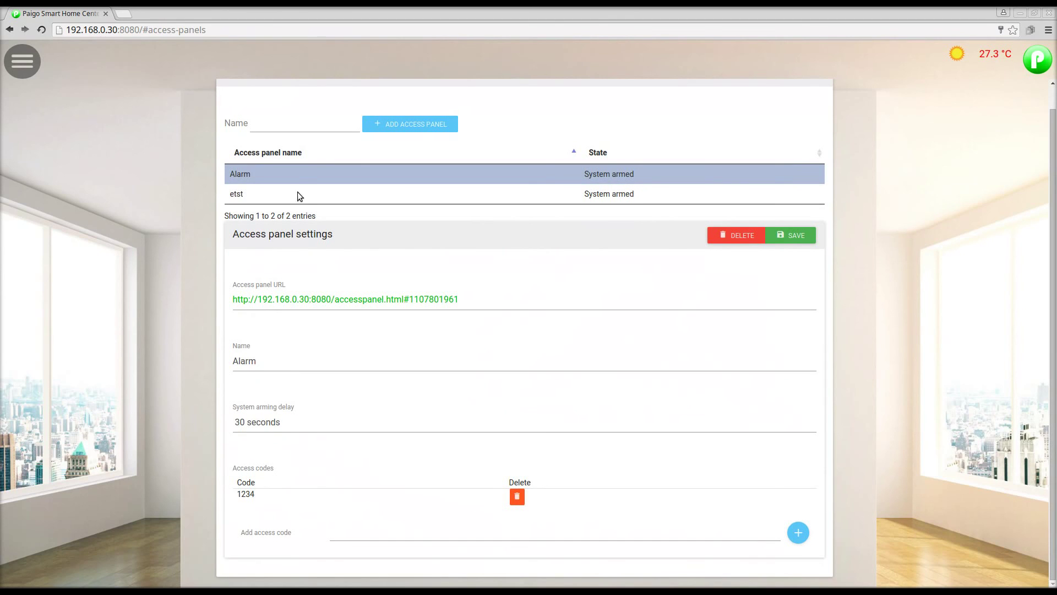
pyautogui.click(279, 190)
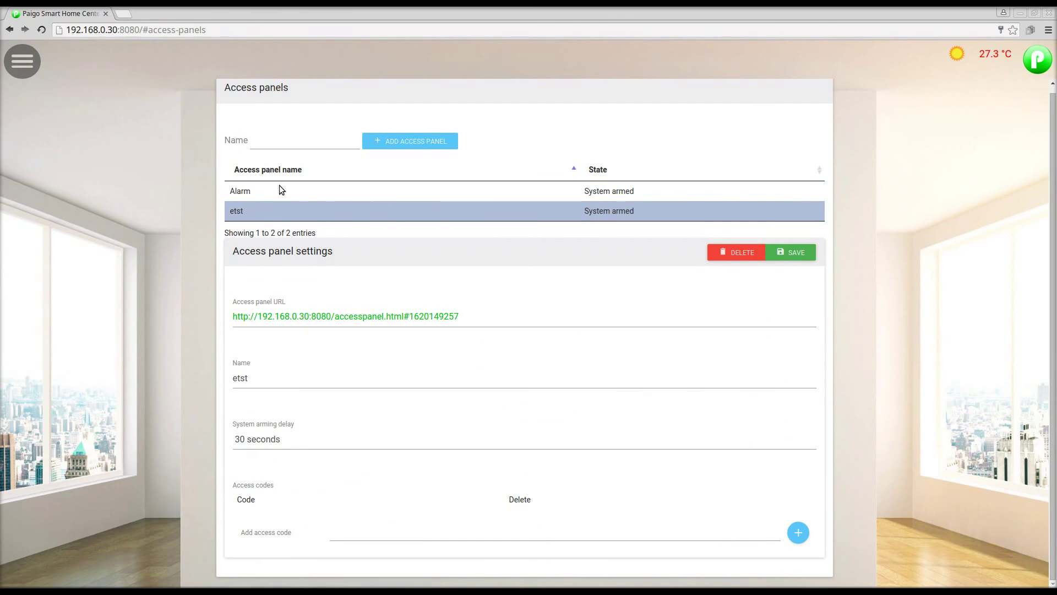
pyautogui.click(274, 190)
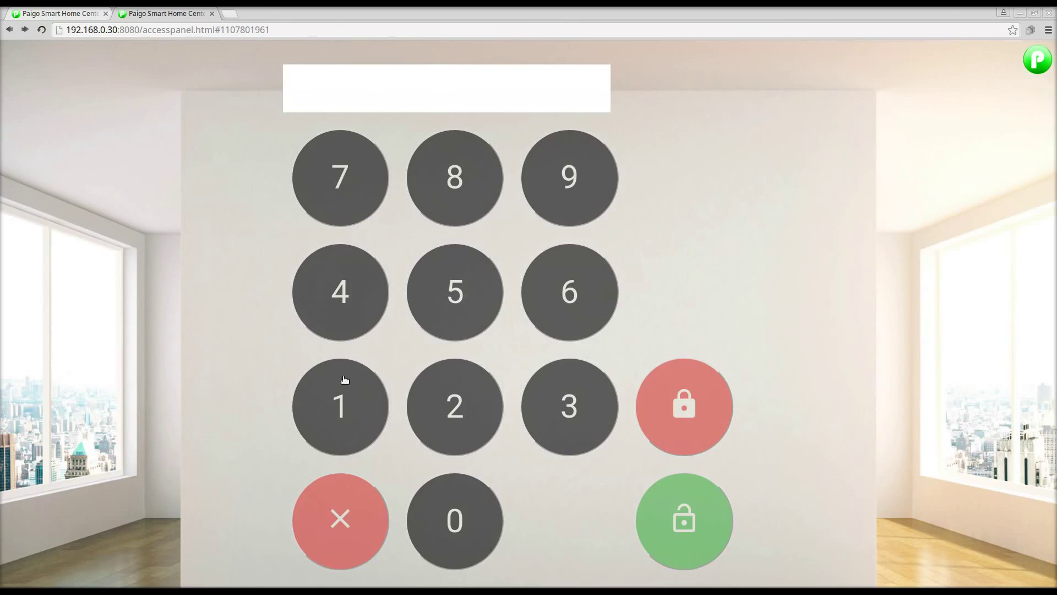
# Enter the access code on the Alarm panel's keypad and try to arm the system.
pyautogui.click(347, 396)
pyautogui.click(435, 406)
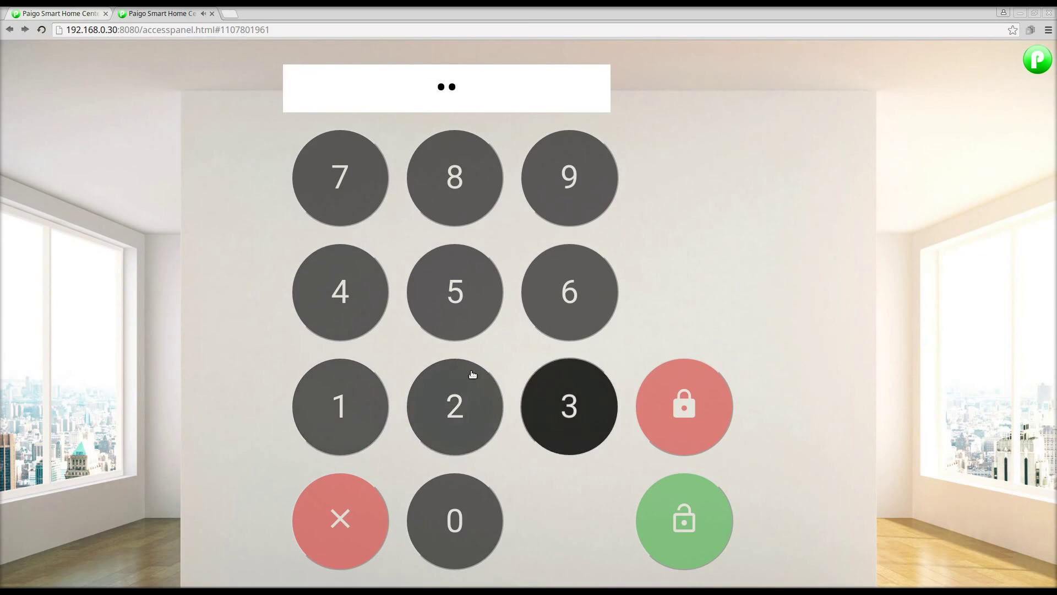
pyautogui.click(341, 295)
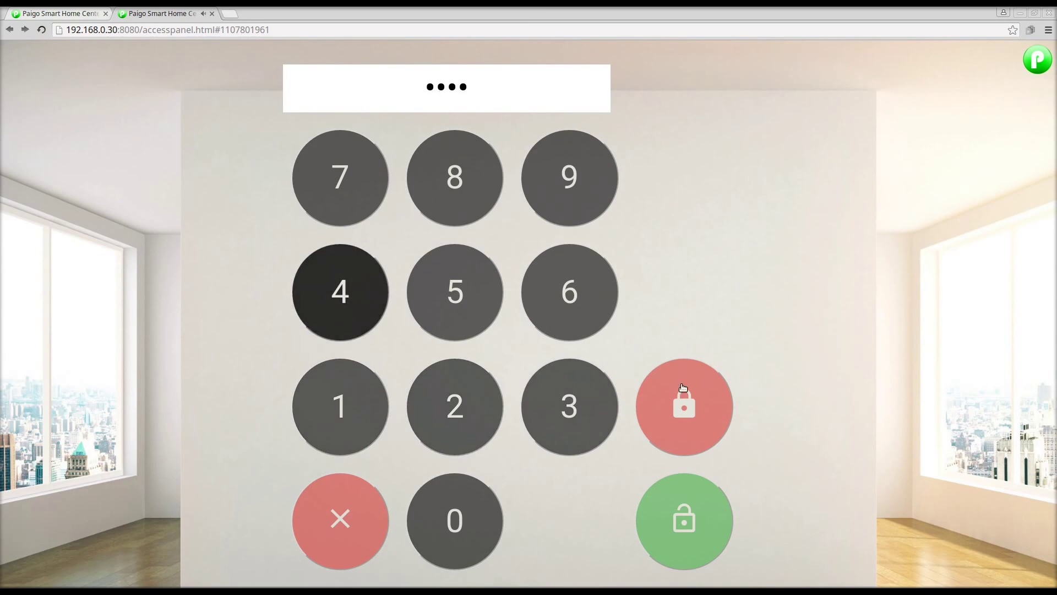
pyautogui.click(720, 407)
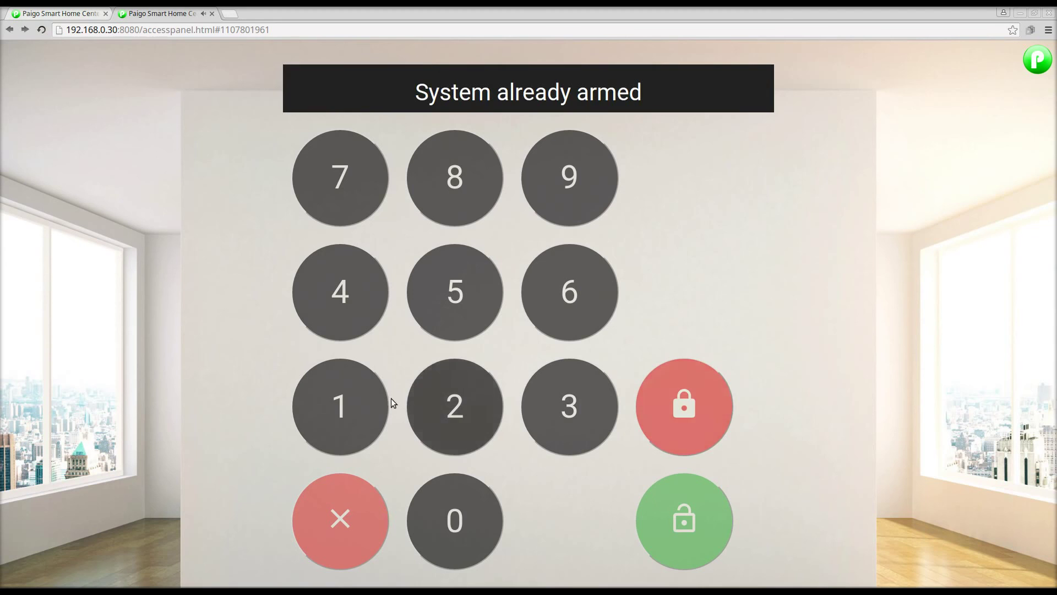
# Enter the access code on the Alarm panel's keypad again and disarm the system.
pyautogui.click(372, 403)
pyautogui.click(445, 391)
pyautogui.click(567, 388)
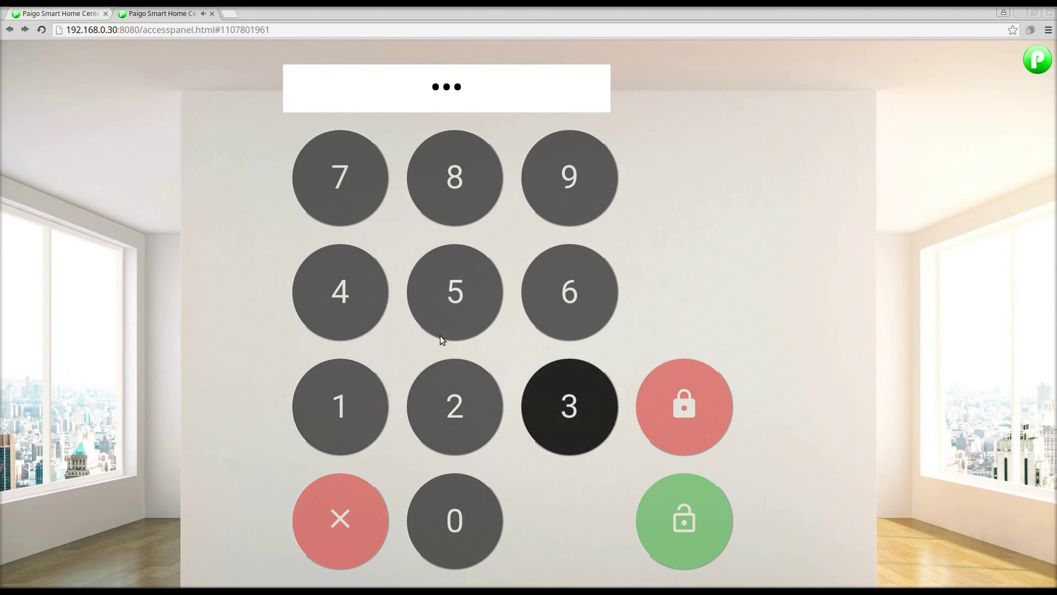
pyautogui.click(373, 314)
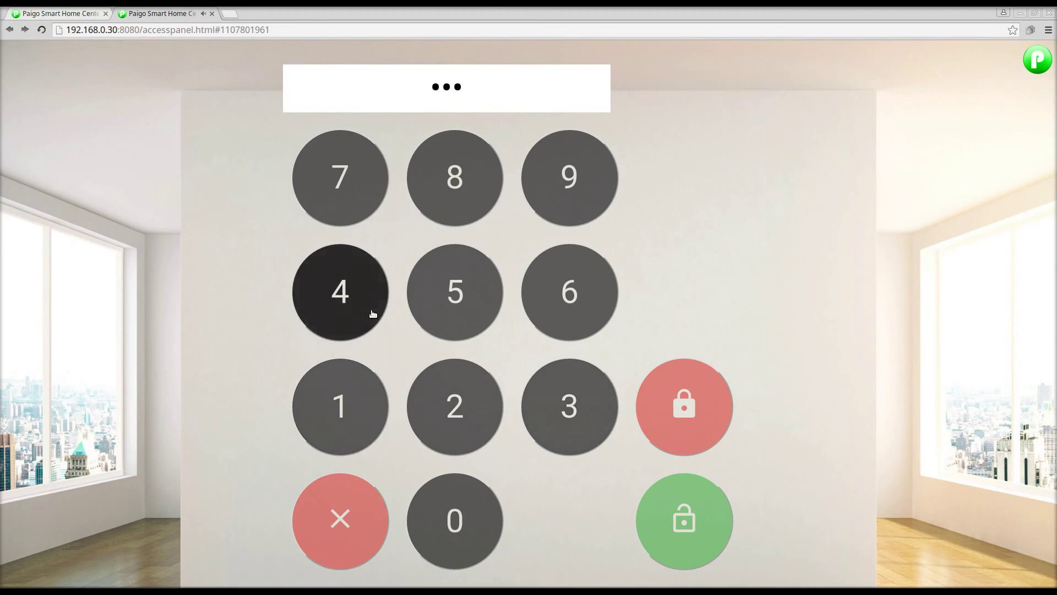
pyautogui.click(679, 510)
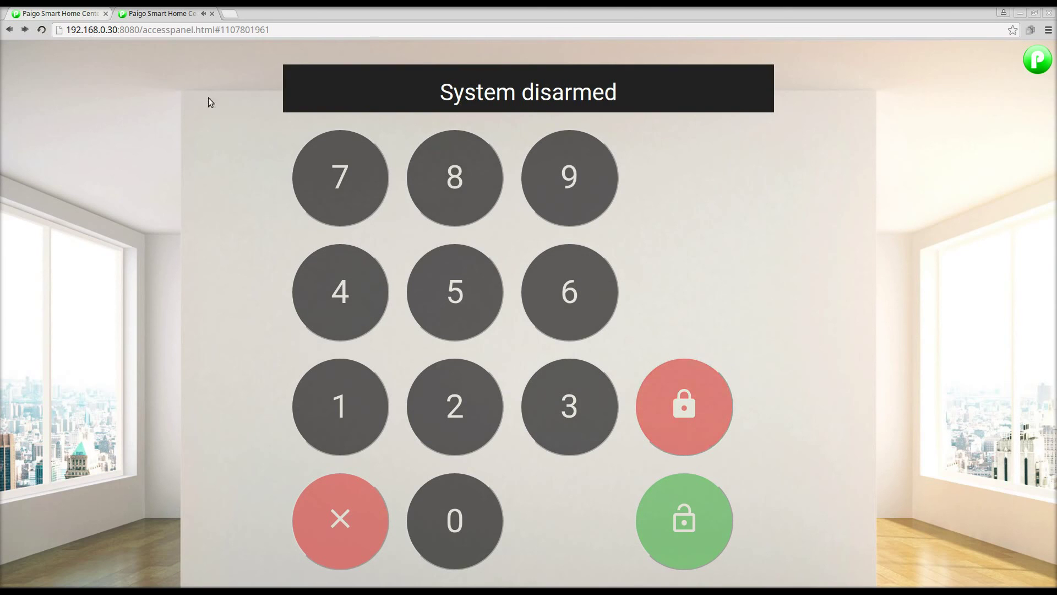
# Close the Alarm keypad page and log out of the smart home interface.
pyautogui.click(212, 14)
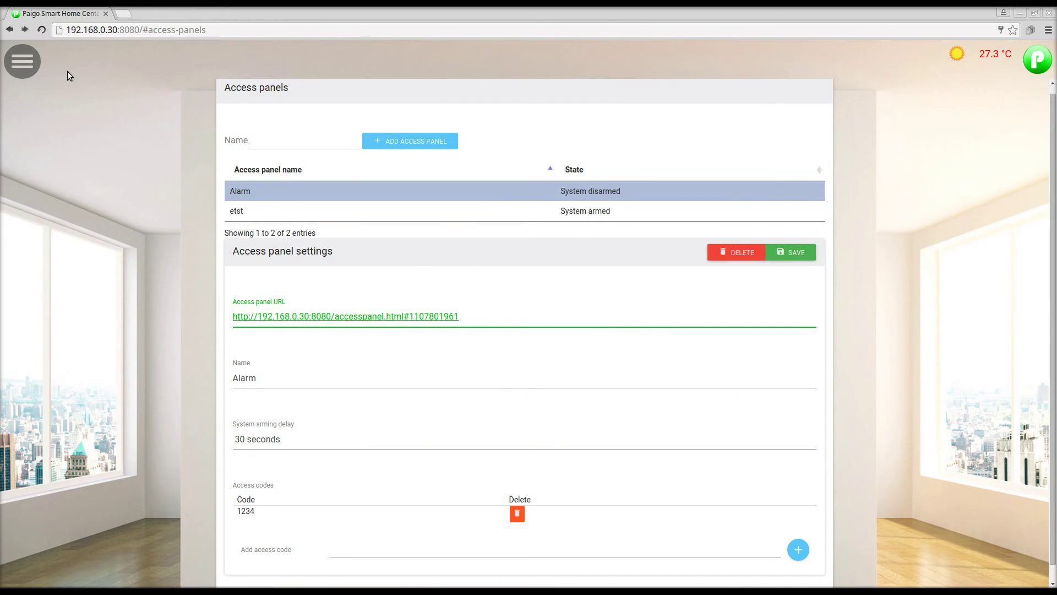
pyautogui.click(22, 61)
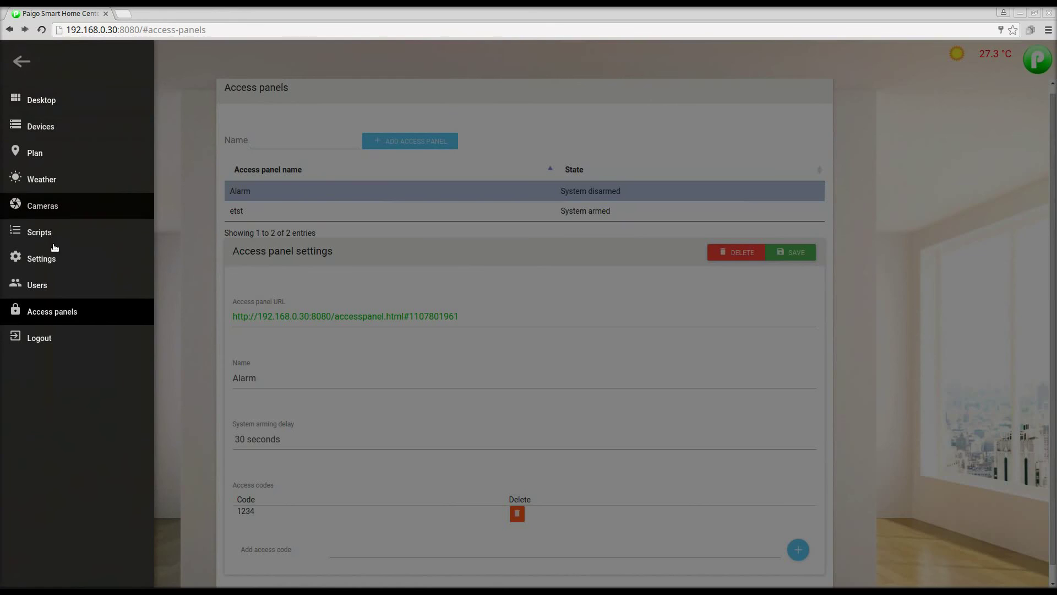
pyautogui.click(41, 338)
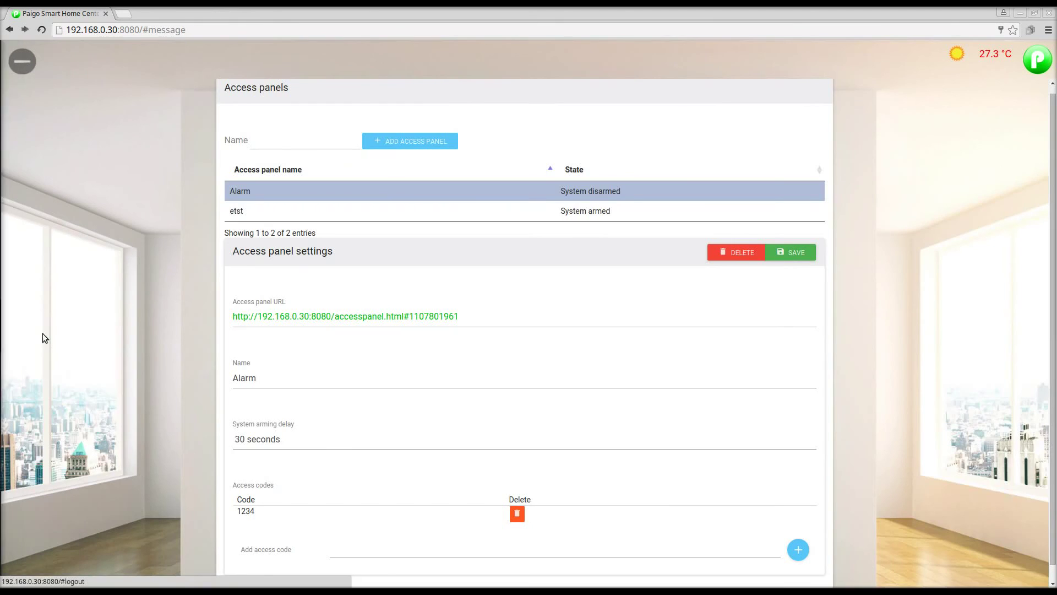